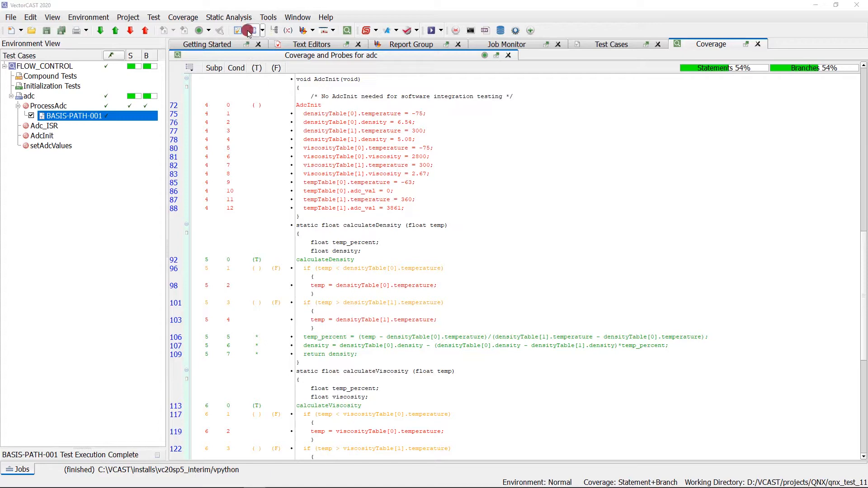
# Step: Review the C/C++ compiler options, keeping the QNX v7+ X86 64 GDB C++ compiler
pyautogui.click(268, 17)
pyautogui.click(281, 114)
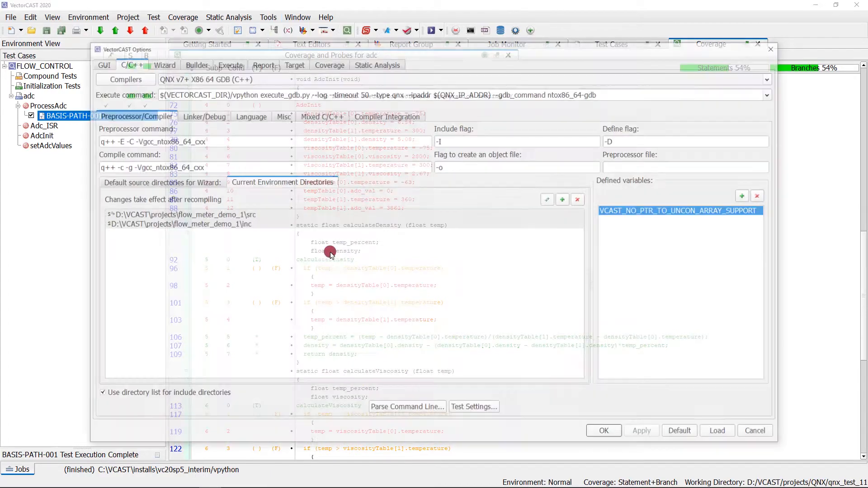
pyautogui.click(126, 79)
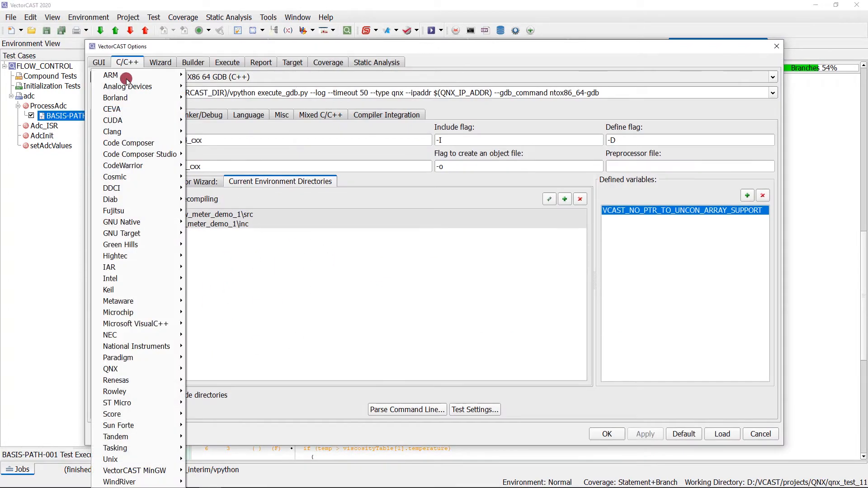
pyautogui.moveTo(110, 370)
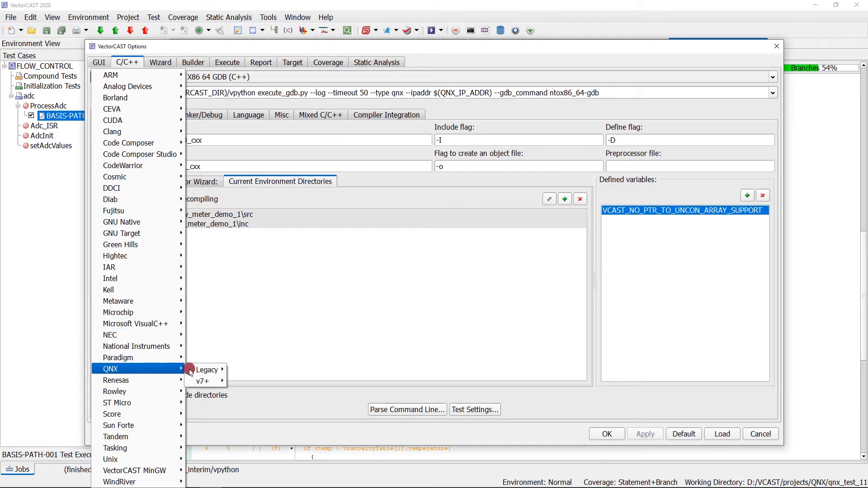
pyautogui.moveTo(249, 405)
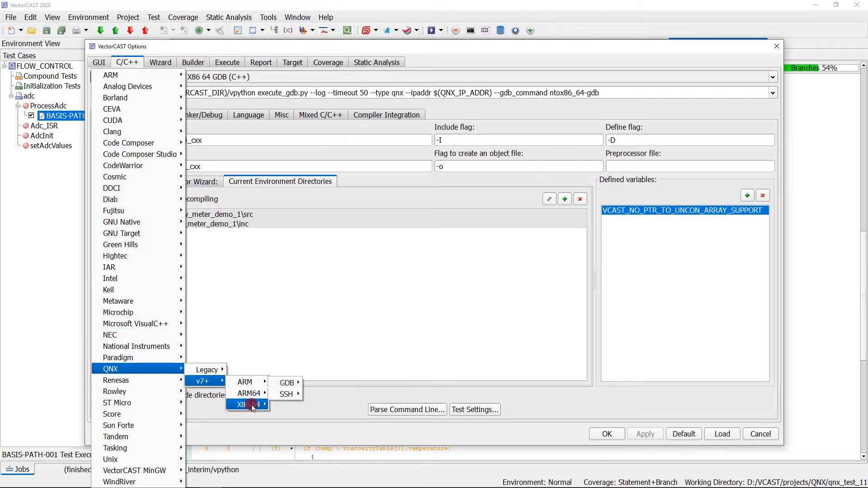
pyautogui.moveTo(287, 406)
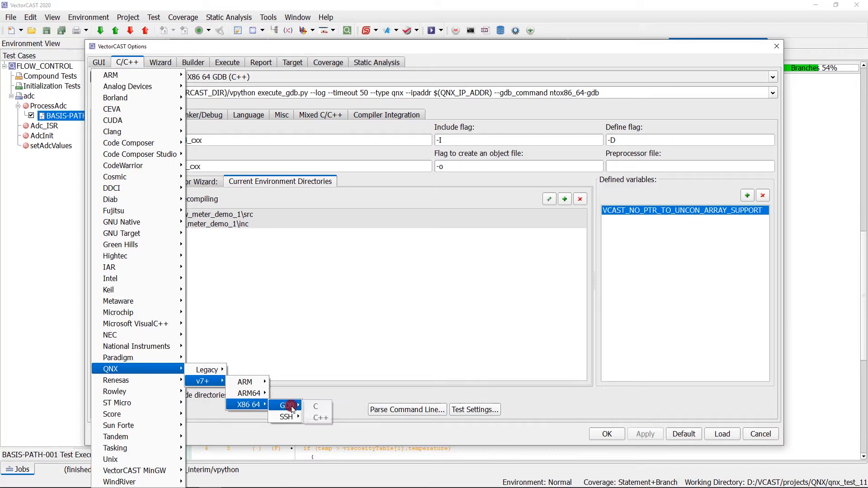
pyautogui.click(317, 417)
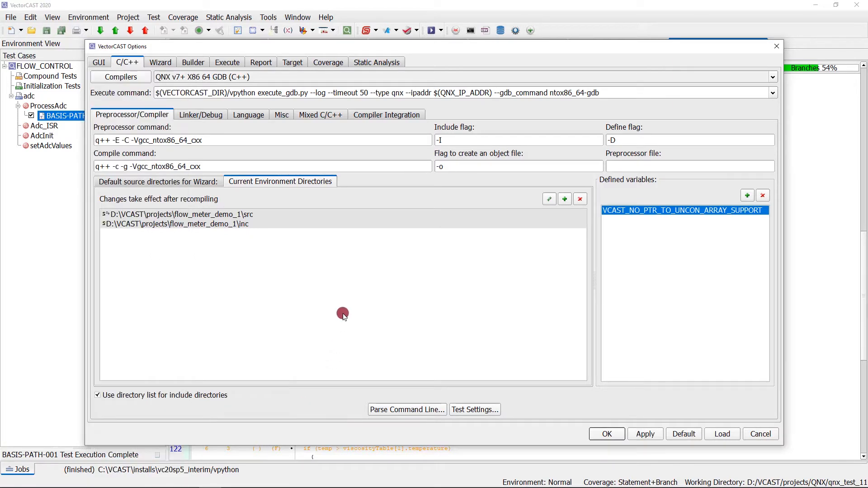
# Step: Copy the GDB command name ntox86_64-gdb into a Notepad note and cancel the options
pyautogui.moveTo(601, 93); pyautogui.dragTo(550, 93)
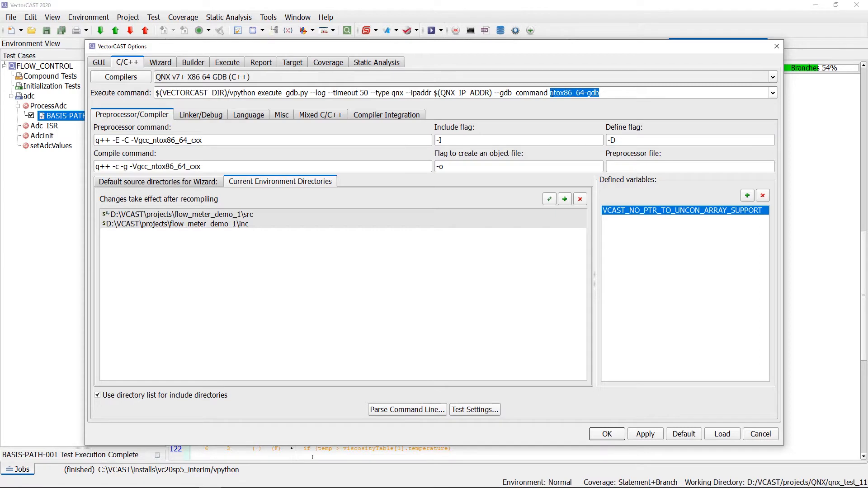
pyautogui.rightClick(556, 94)
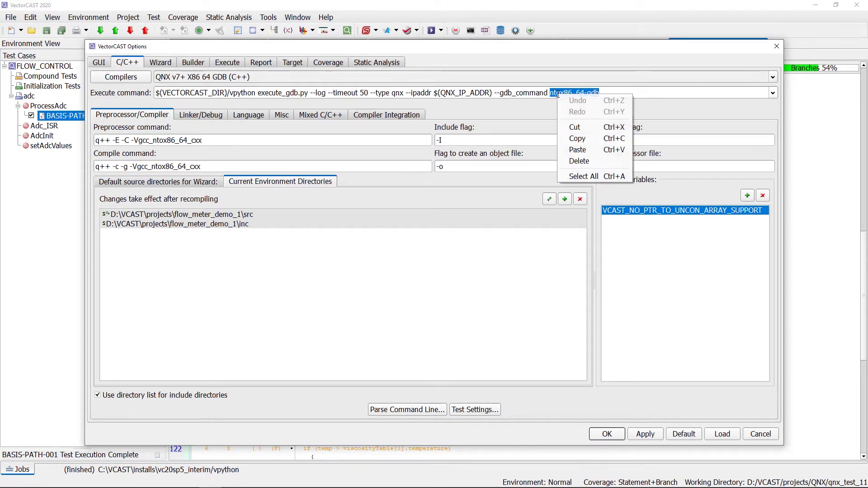
pyautogui.click(577, 138)
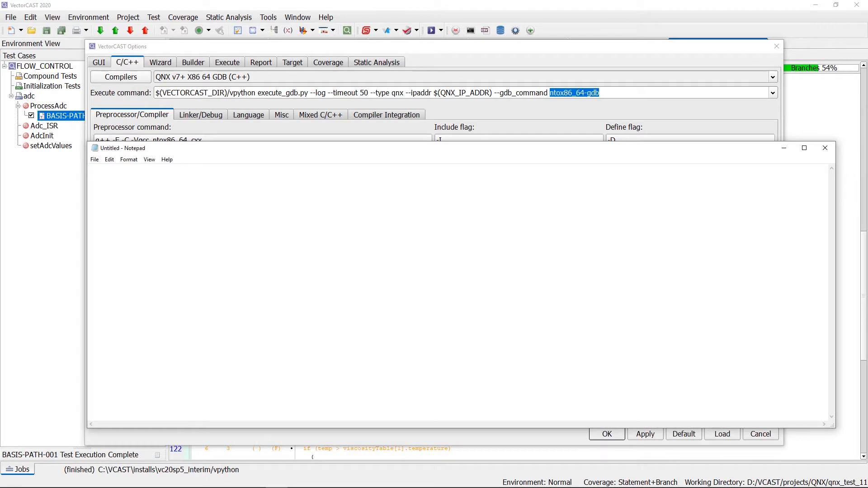
pyautogui.write('ntox86_64-gdb')
pyautogui.click(195, 48)
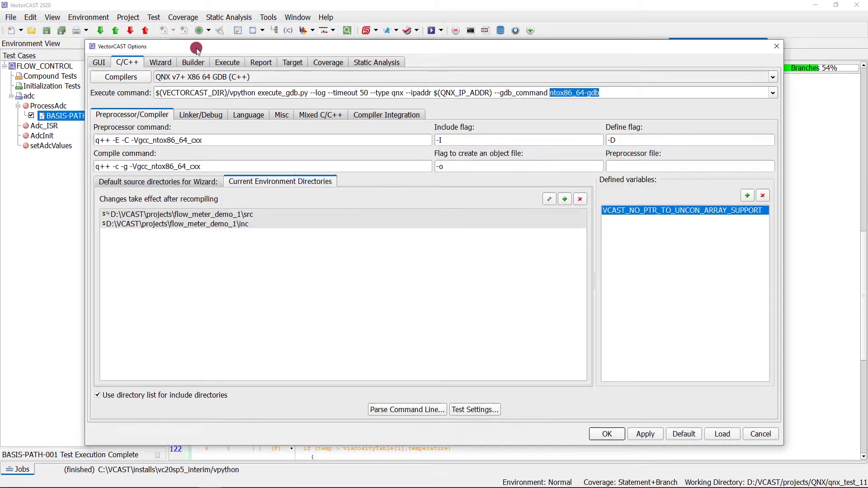
pyautogui.click(740, 435)
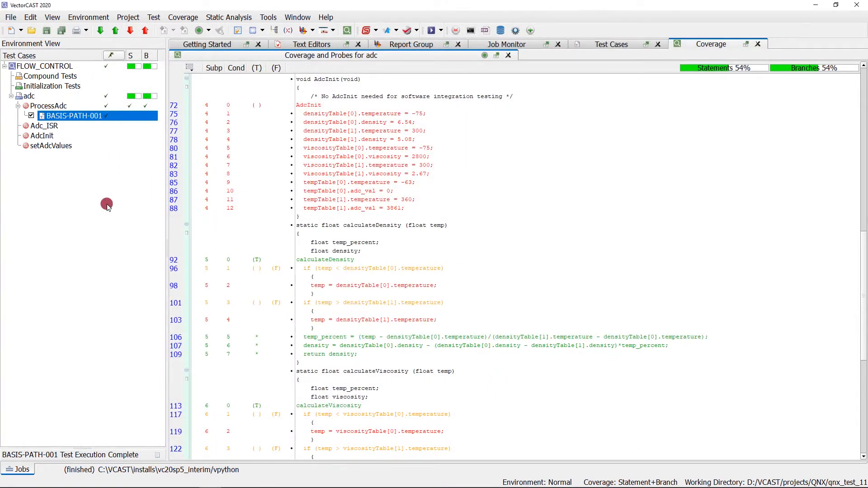
# Step: Execute BASIS-PATH-001 with debug, without coverage, starting the QNX debug script
pyautogui.rightClick(69, 117)
pyautogui.moveTo(112, 155)
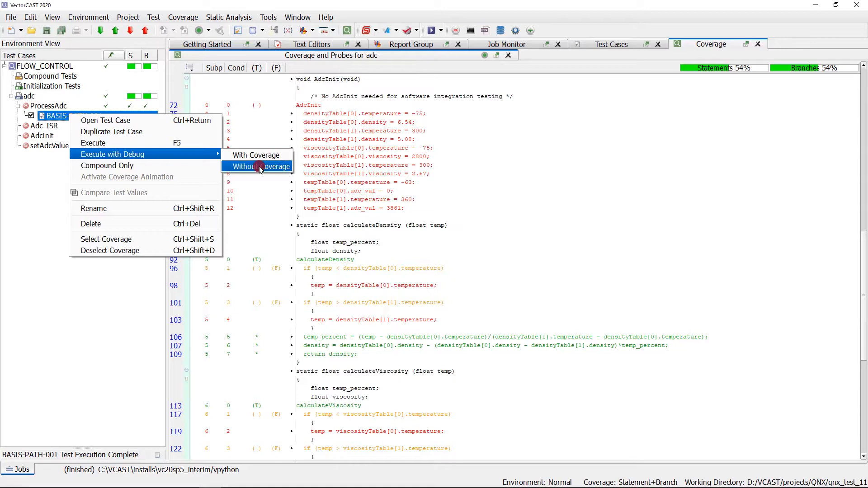
pyautogui.click(259, 168)
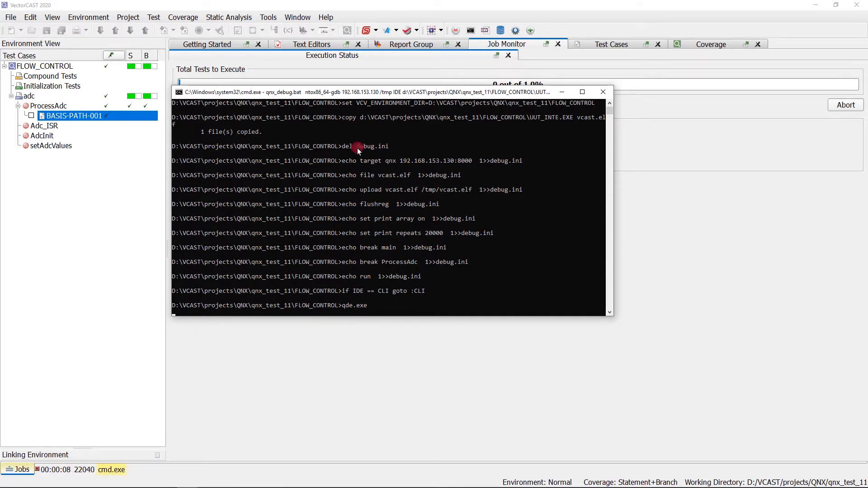
# Step: Highlight the debug.ini name, target qnx address and vcast.elf upload paths in the script output
pyautogui.moveTo(357, 148); pyautogui.dragTo(389, 148)
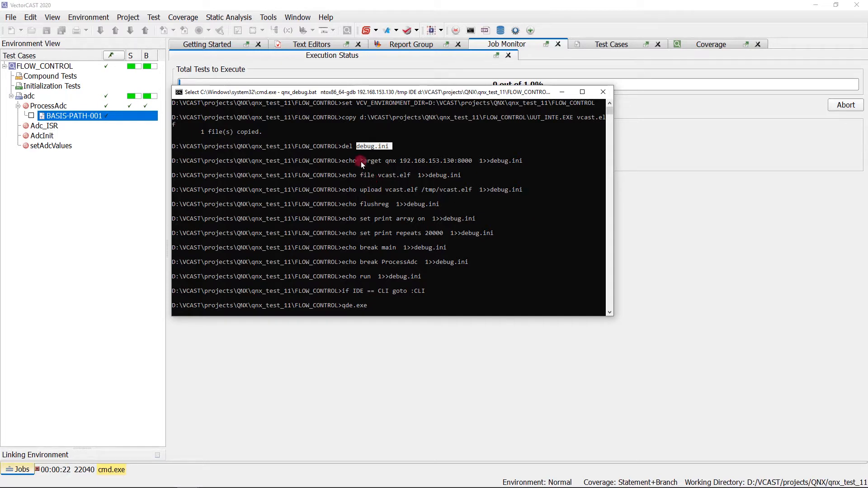
pyautogui.moveTo(360, 164); pyautogui.dragTo(396, 164)
pyautogui.moveTo(462, 161); pyautogui.dragTo(473, 161)
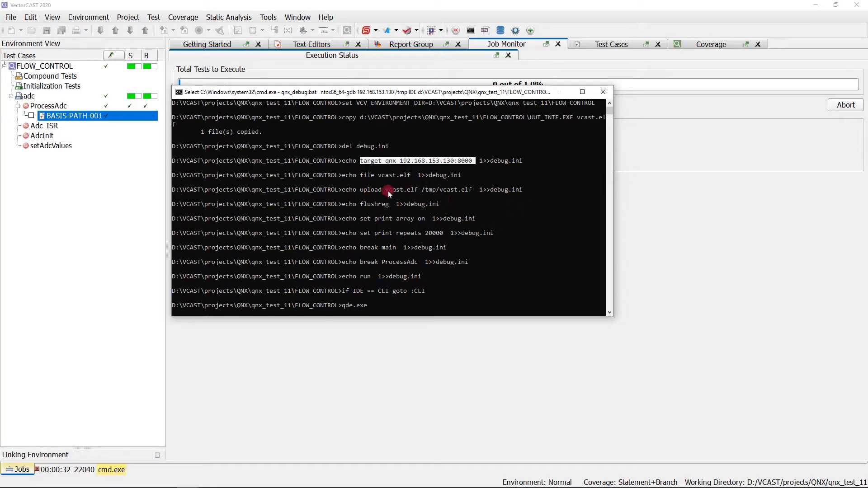
pyautogui.moveTo(387, 191); pyautogui.dragTo(472, 191)
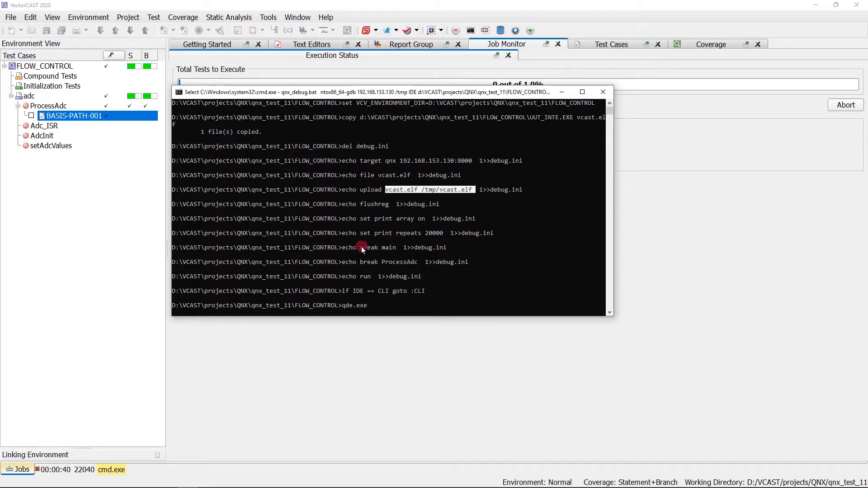
# Step: Highlight the break main and qde launch lines, then move the Momentics launcher aside
pyautogui.moveTo(360, 247)
pyautogui.mouseDown()
pyautogui.moveTo(394, 247)
pyautogui.moveTo(417, 263)
pyautogui.mouseUp()
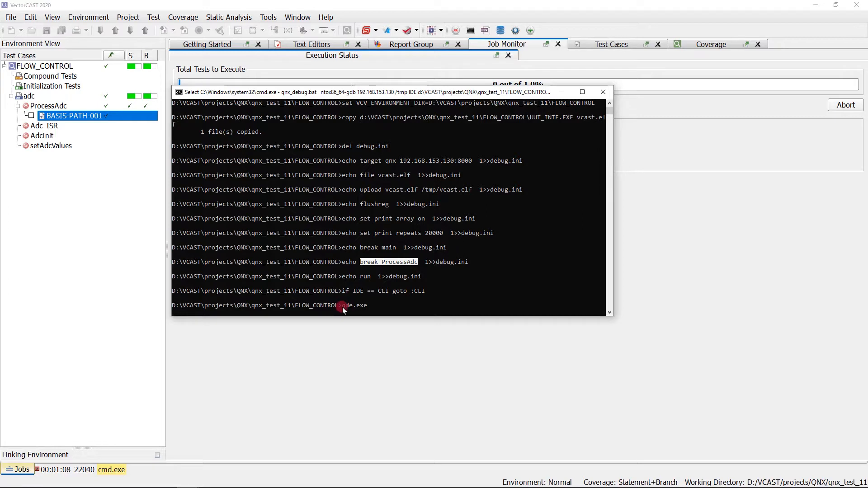
pyautogui.moveTo(343, 307); pyautogui.dragTo(353, 306)
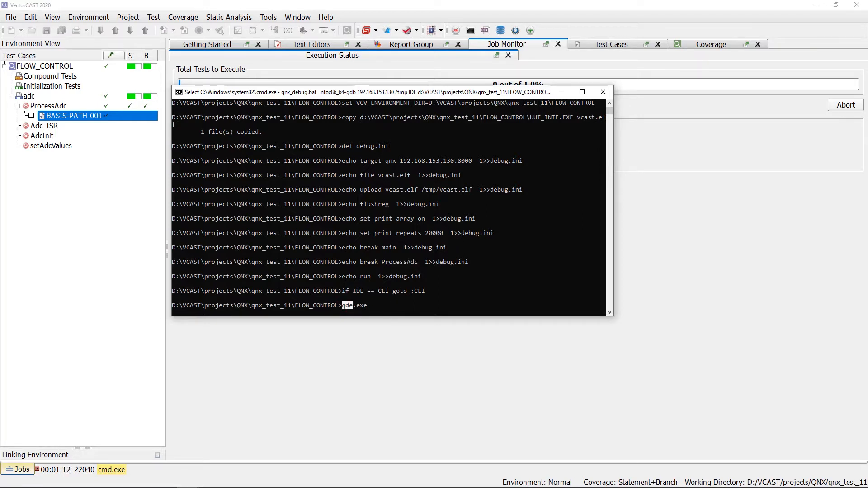
pyautogui.moveTo(264, 170); pyautogui.dragTo(367, 151)
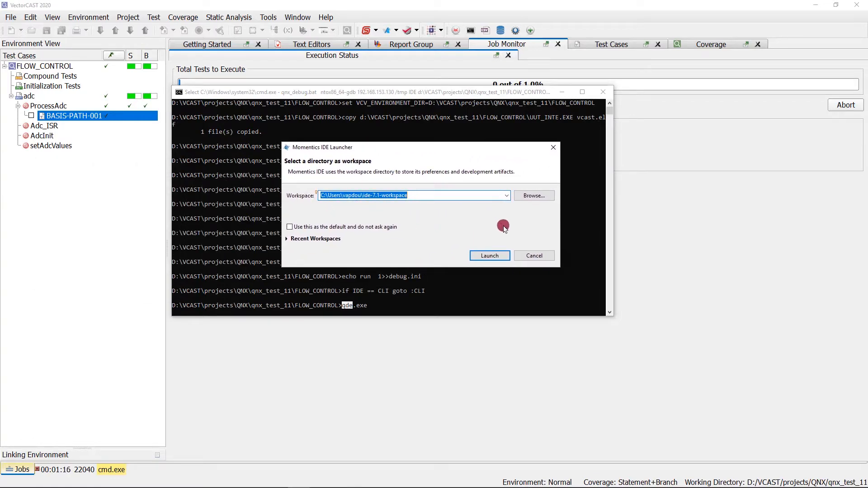
# Step: Launch Momentics in the proposed workspace and bring up the debug launch options
pyautogui.click(491, 258)
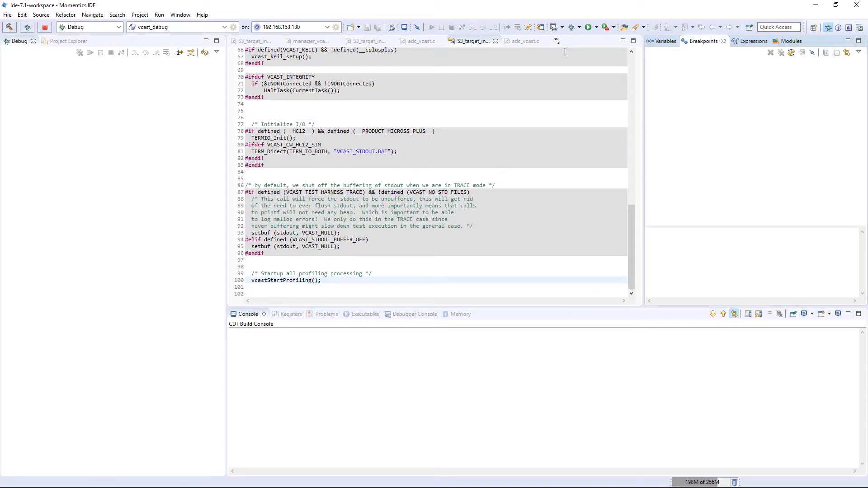
pyautogui.click(580, 28)
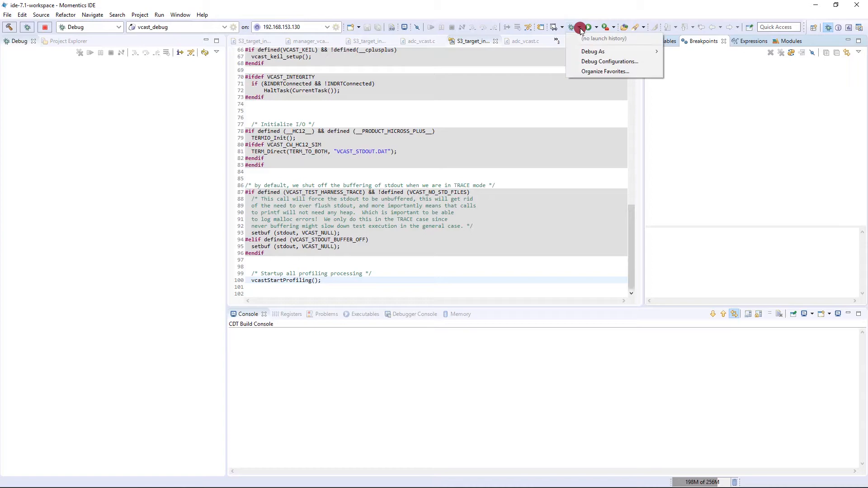
# Step: Create a C/C++ QNX Application debug configuration named vectorcast_debug
pyautogui.click(590, 62)
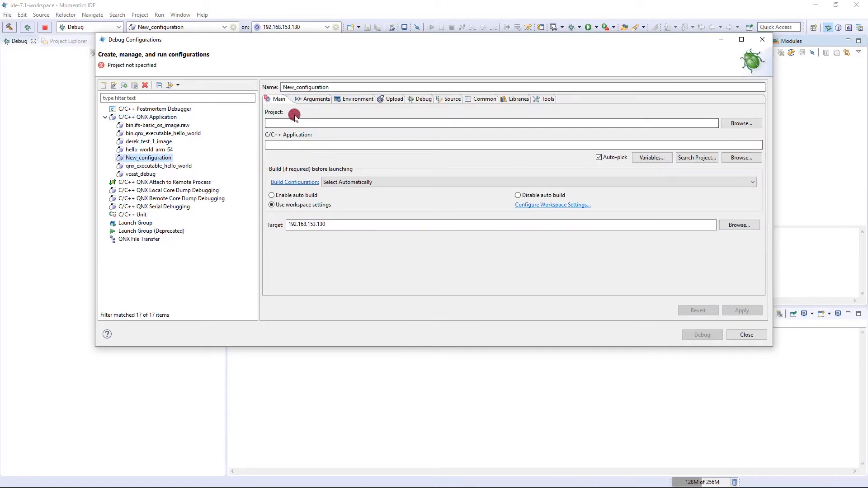
pyautogui.doubleClick(305, 87)
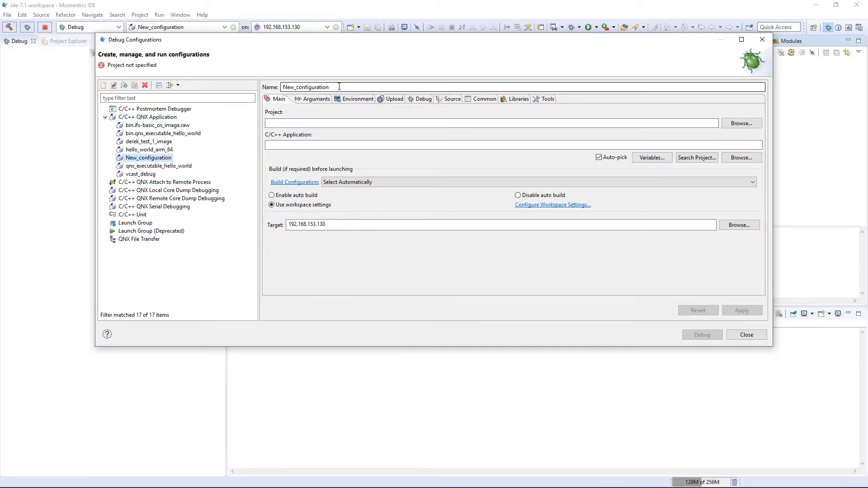
pyautogui.write('vector')
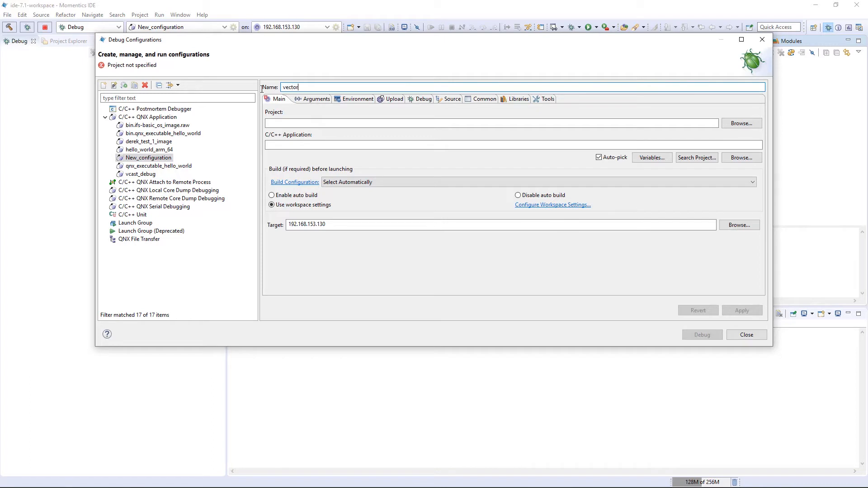
pyautogui.write('cast_debug')
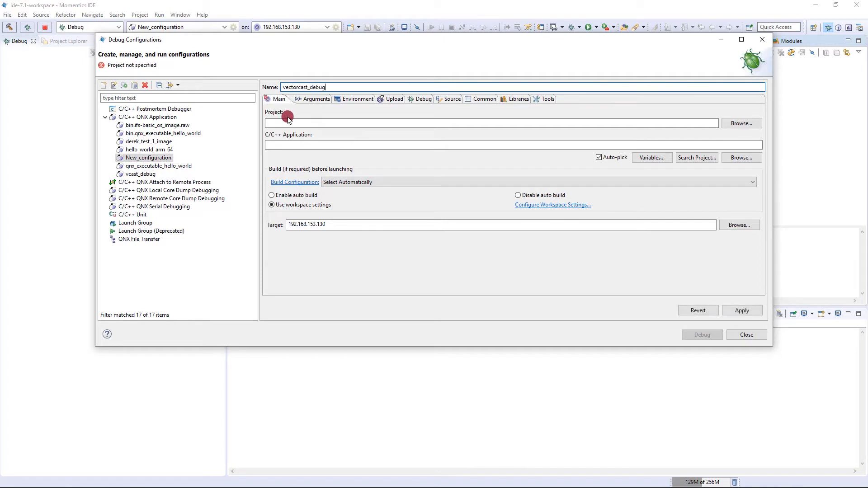
pyautogui.click(293, 122)
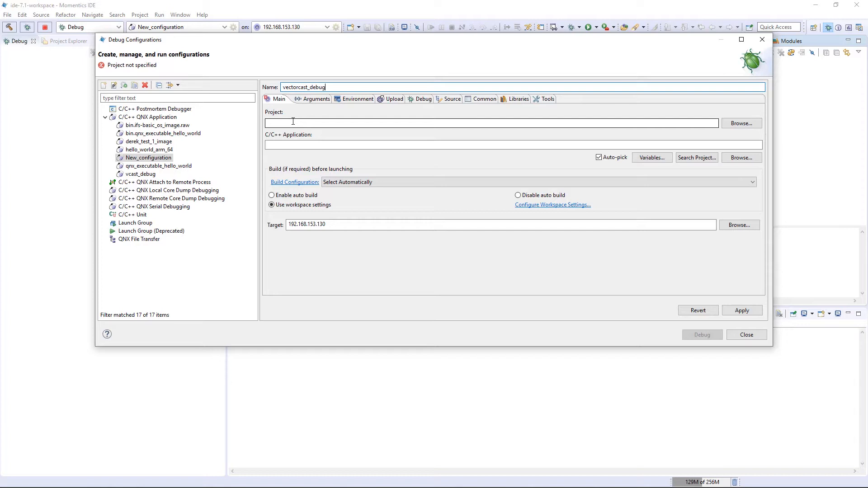
pyautogui.click(302, 145)
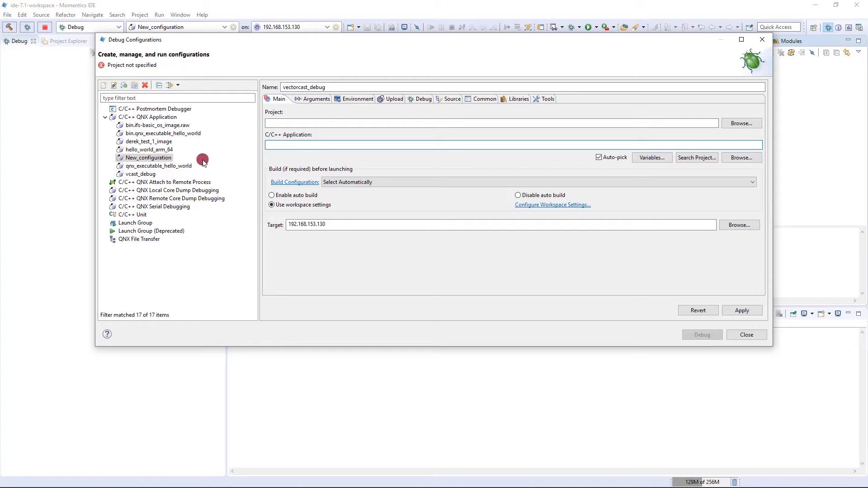
pyautogui.click(140, 174)
pyautogui.click(432, 200)
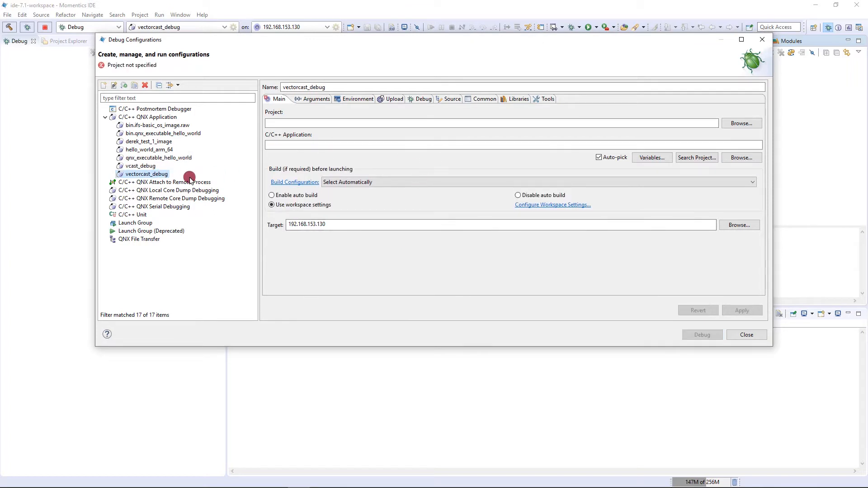
pyautogui.click(140, 166)
pyautogui.click(340, 145)
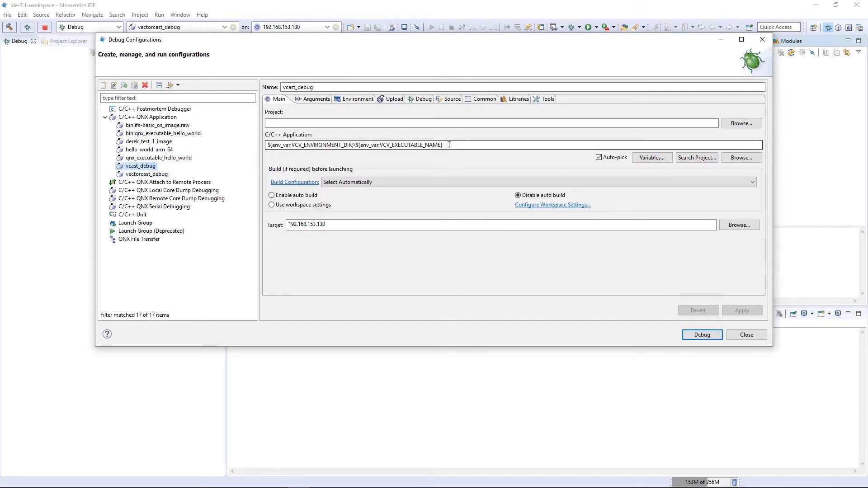
pyautogui.write('${env_var:VCV_ENVIRONMENT_DIR}\\${env_var:VCV_EXECUTABLE_NAME}')
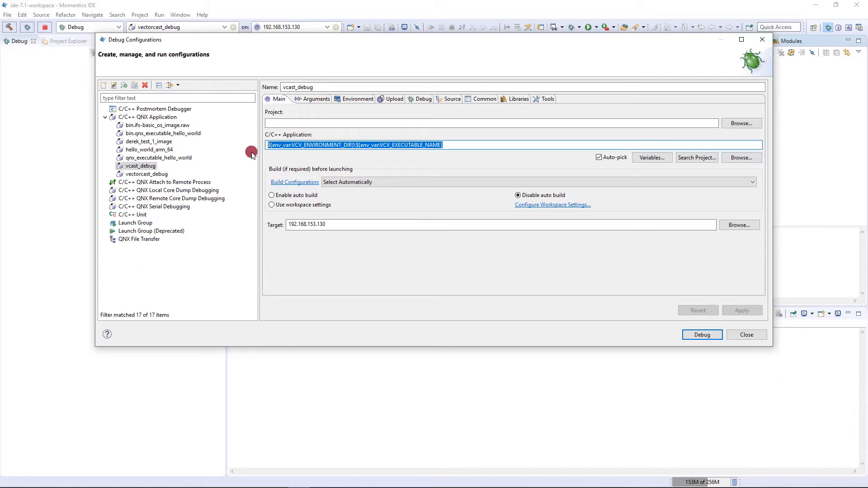
pyautogui.click(146, 174)
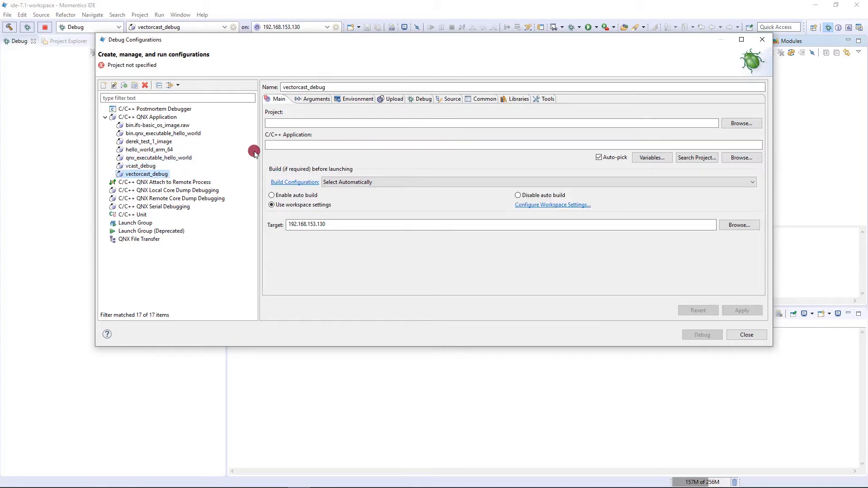
pyautogui.click(300, 145)
pyautogui.write('${env_var:VCV_ENVIRONMENT_DIR}\\${env_var:VCV_EXECUTABLE_NAME}')
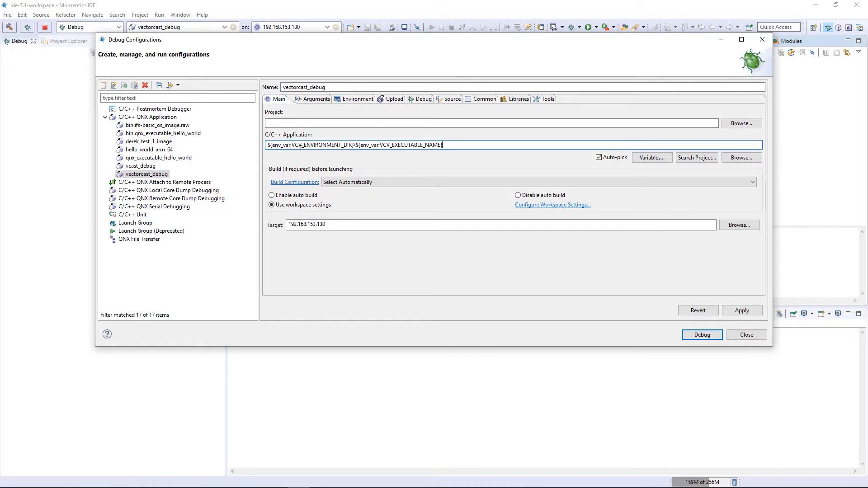
pyautogui.moveTo(272, 146); pyautogui.dragTo(354, 147)
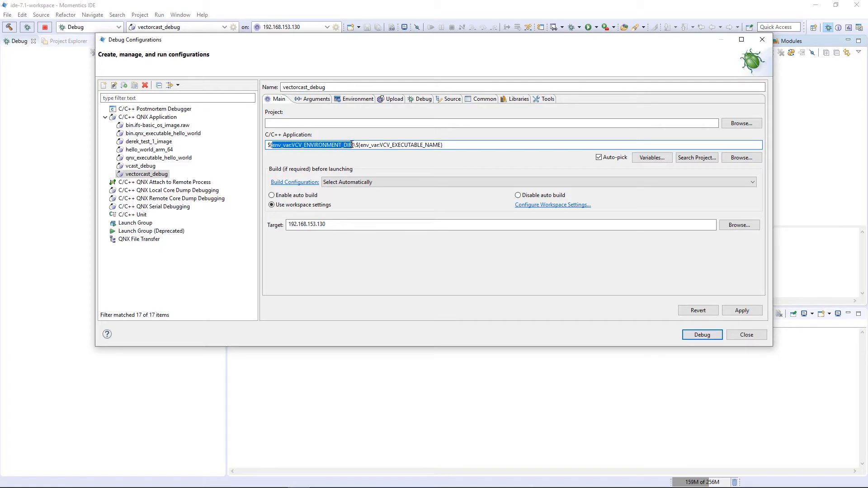
pyautogui.doubleClick(319, 145)
pyautogui.click(288, 146)
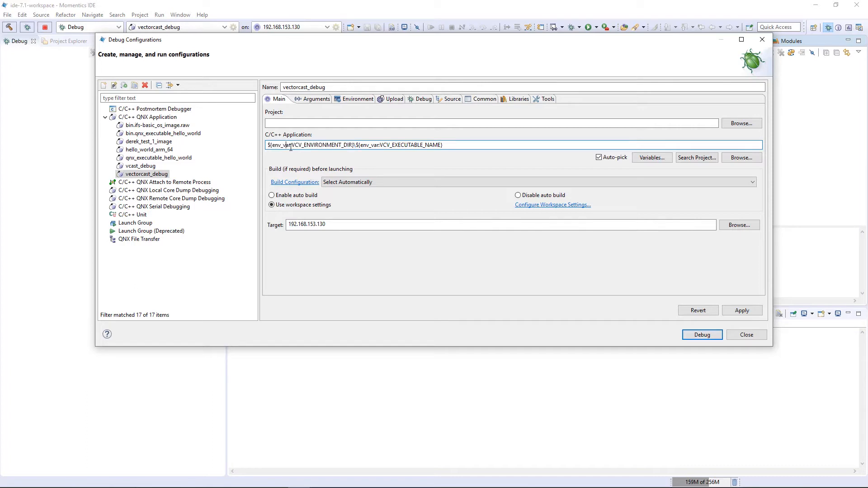
pyautogui.doubleClick(291, 146)
pyautogui.click(292, 147)
# Step: Disable auto build for vectorcast_debug and review its target address
pyautogui.click(518, 195)
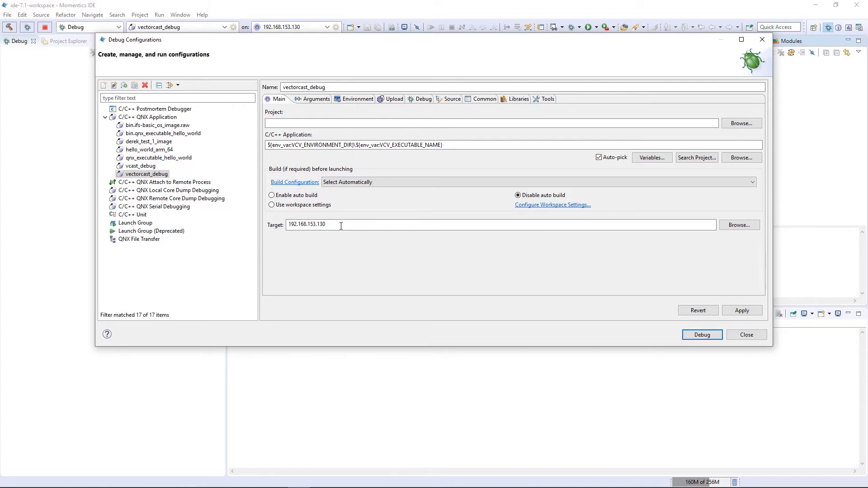
pyautogui.moveTo(340, 225); pyautogui.dragTo(288, 224)
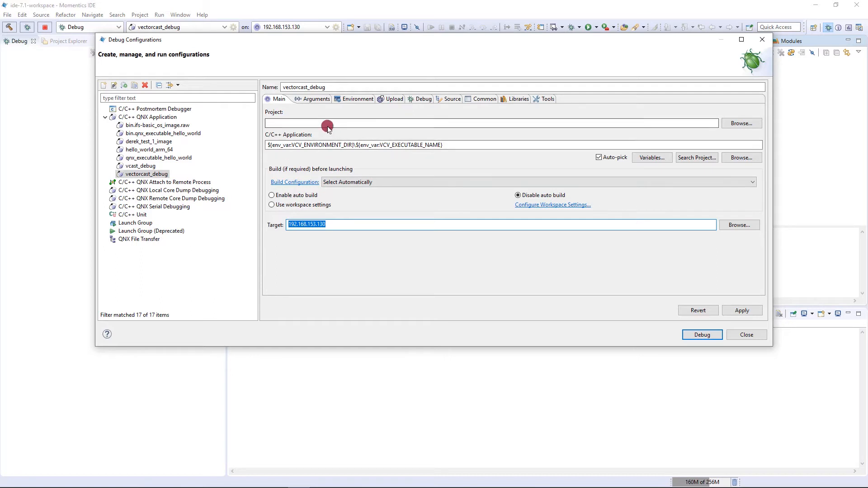
pyautogui.click(423, 100)
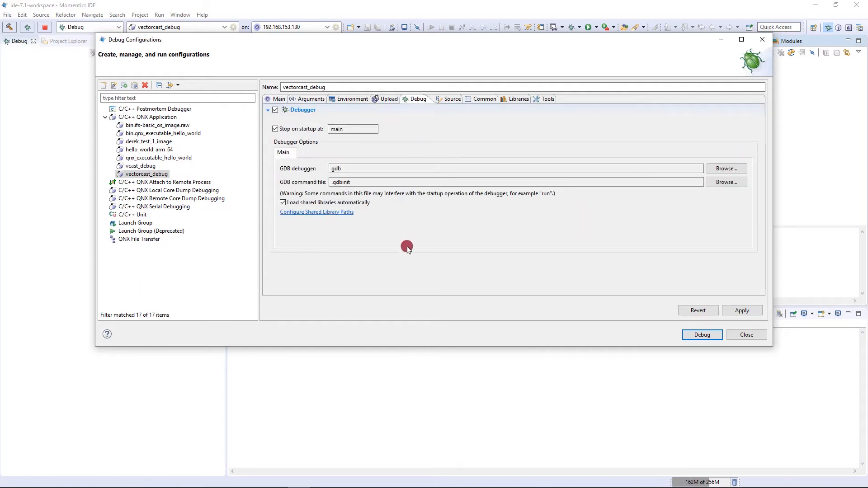
# Step: Set the GDB debugger to ntox86_64-gdb, copied from the Notepad note
pyautogui.click(351, 168)
pyautogui.doubleClick(338, 168)
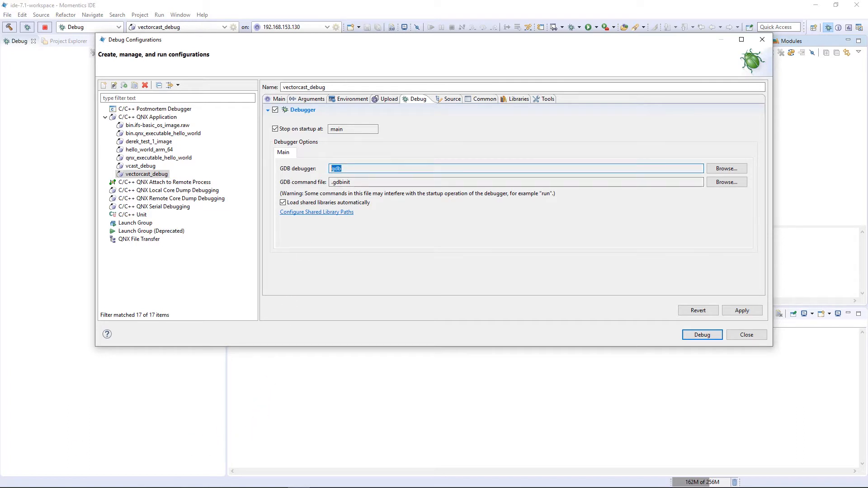
pyautogui.hotkey('alt', 'Tab')
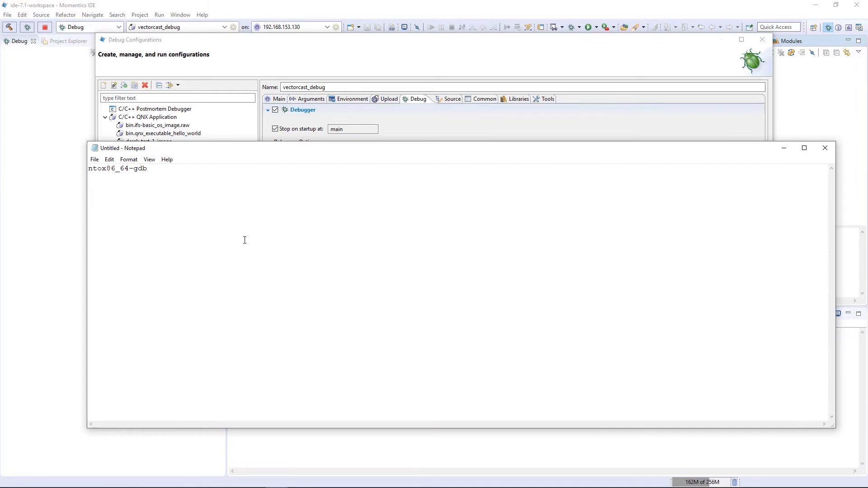
pyautogui.doubleClick(109, 168)
pyautogui.click(152, 169)
pyautogui.moveTo(153, 170); pyautogui.dragTo(68, 172)
pyautogui.hotkey('ctrl', 'c')
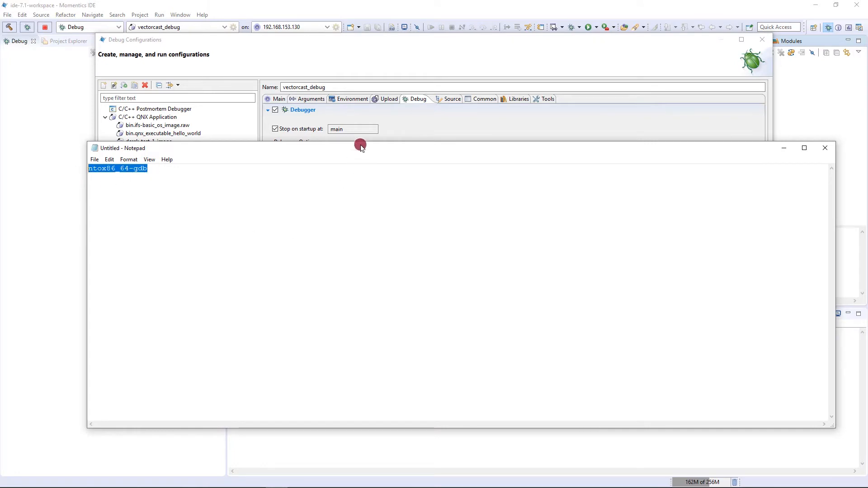
pyautogui.hotkey('alt', 'Tab')
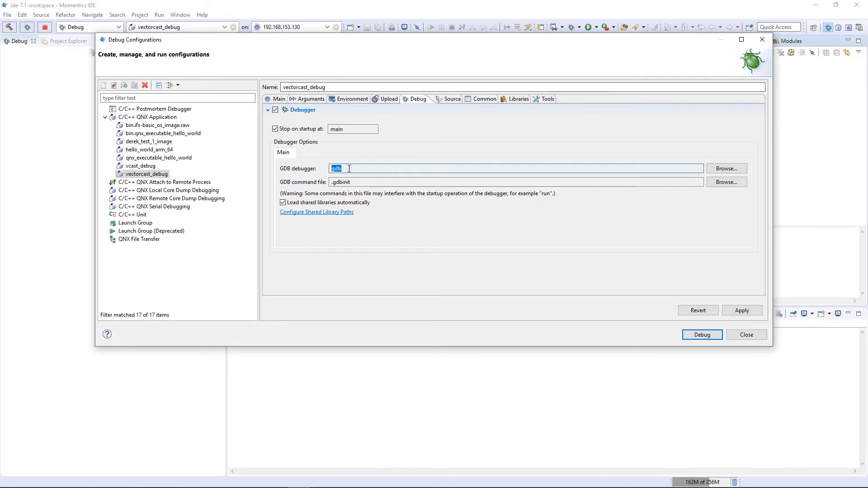
pyautogui.hotkey('ctrl', 'v')
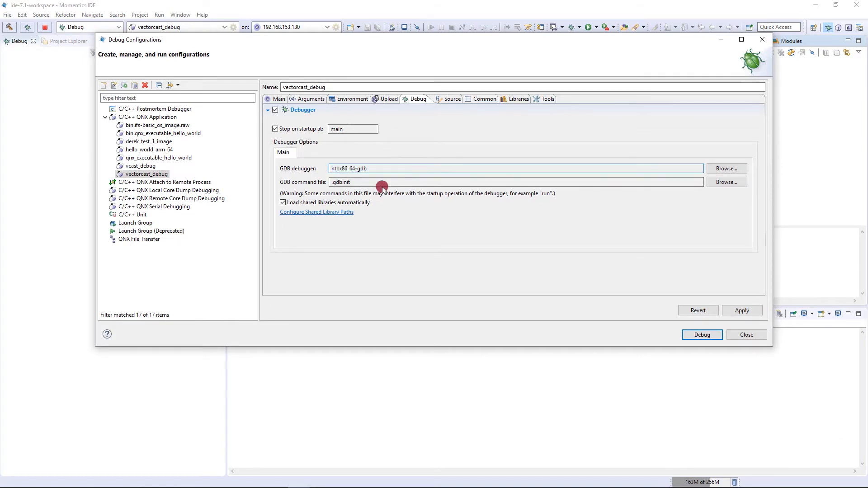
# Step: Set the GDB command file to debug.ini, apply, and launch vectorcast_debug
pyautogui.click(351, 182)
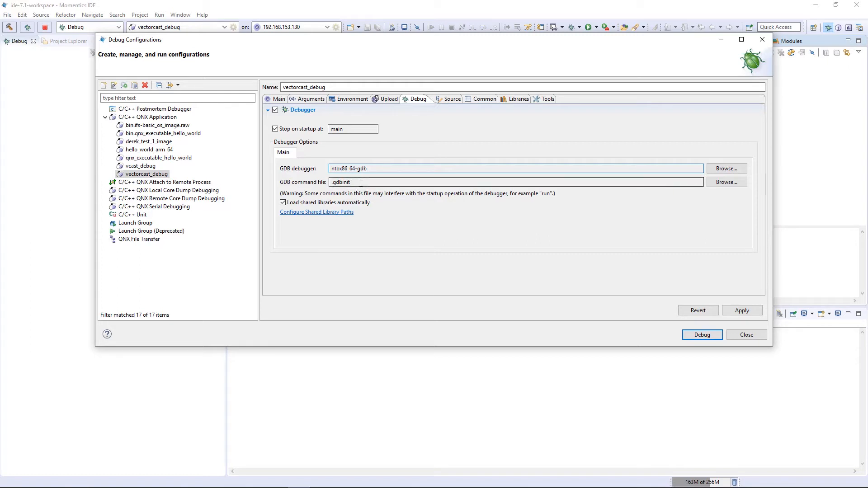
pyautogui.doubleClick(325, 182)
pyautogui.write('debug.ini')
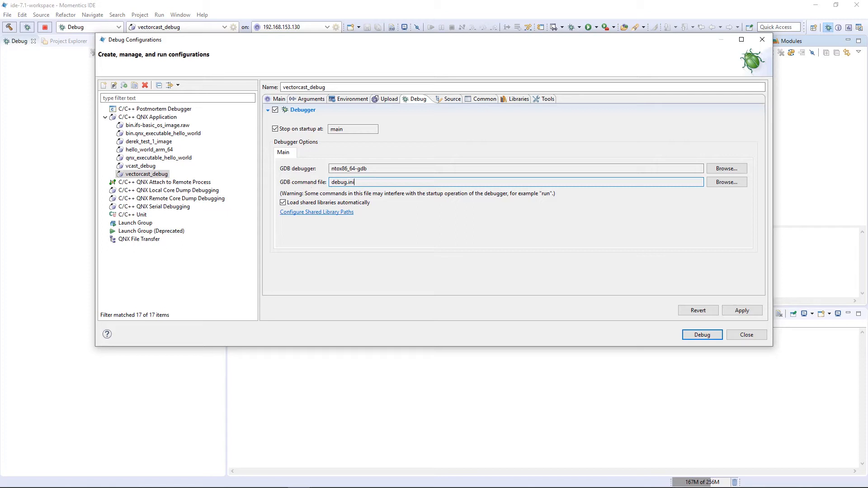
pyautogui.click(187, 480)
pyautogui.moveTo(187, 480)
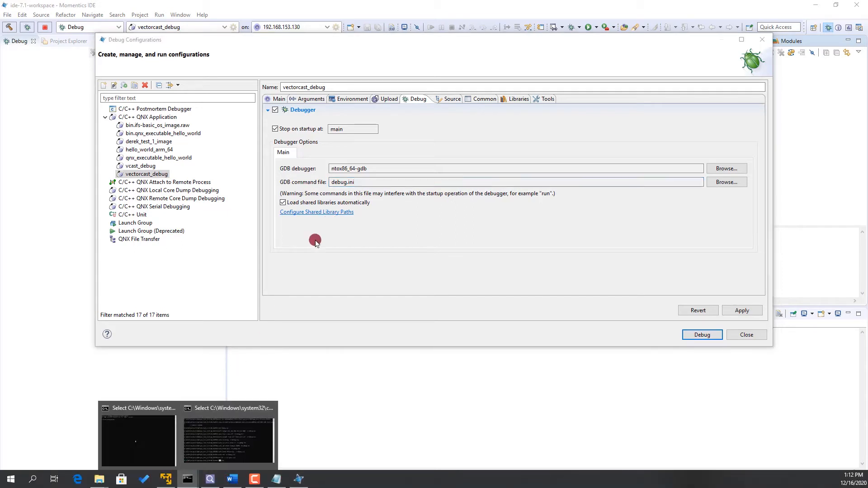
pyautogui.click(212, 431)
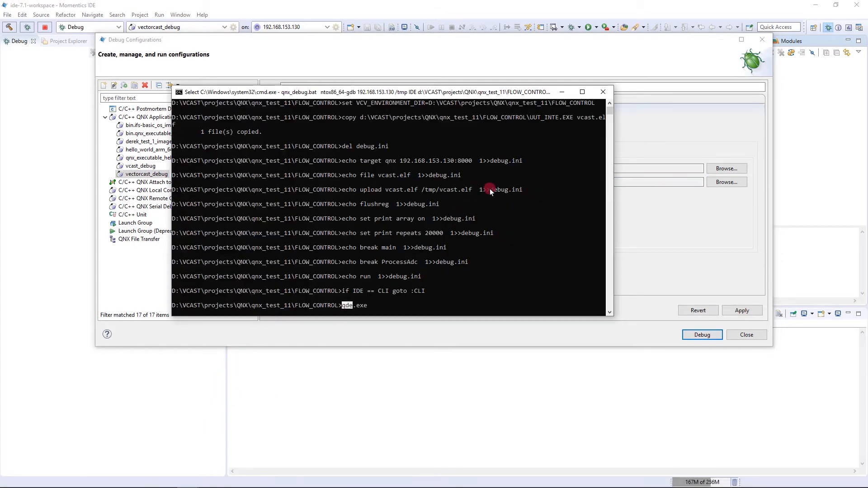
pyautogui.moveTo(491, 191); pyautogui.dragTo(520, 191)
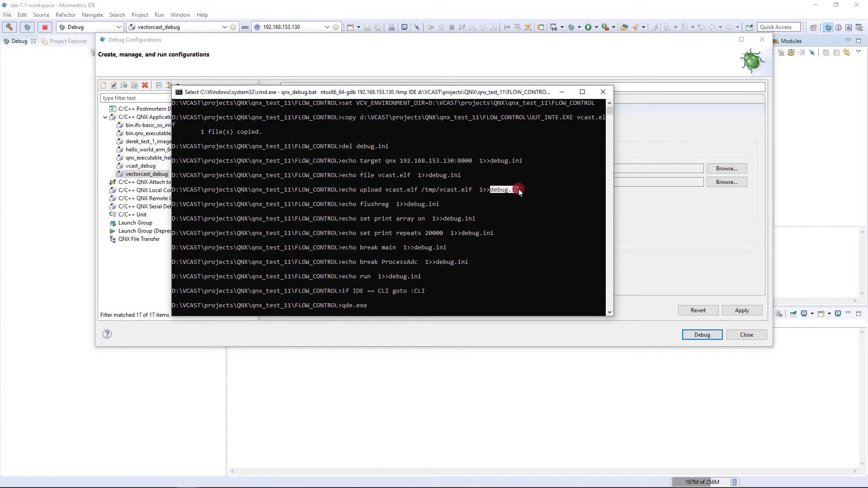
pyautogui.click(648, 211)
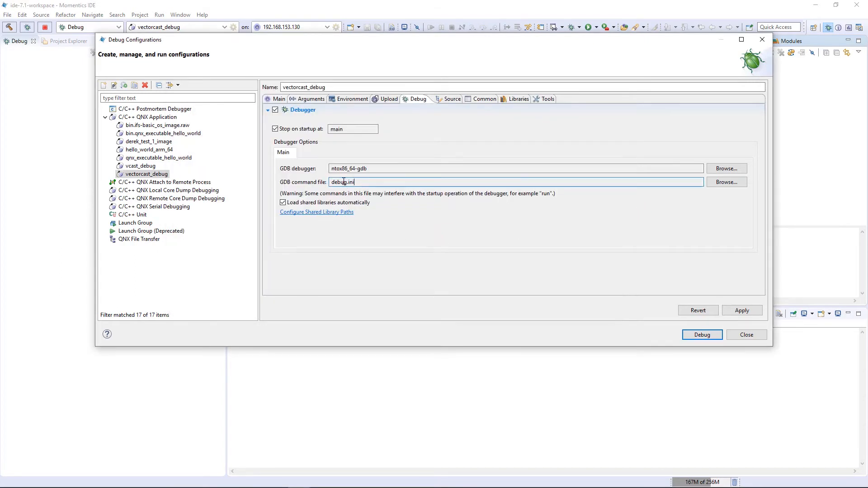
pyautogui.click(746, 311)
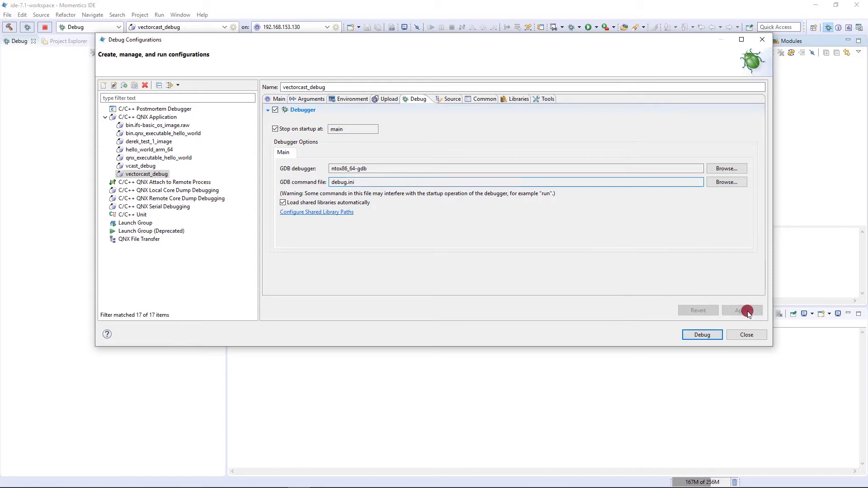
pyautogui.click(703, 336)
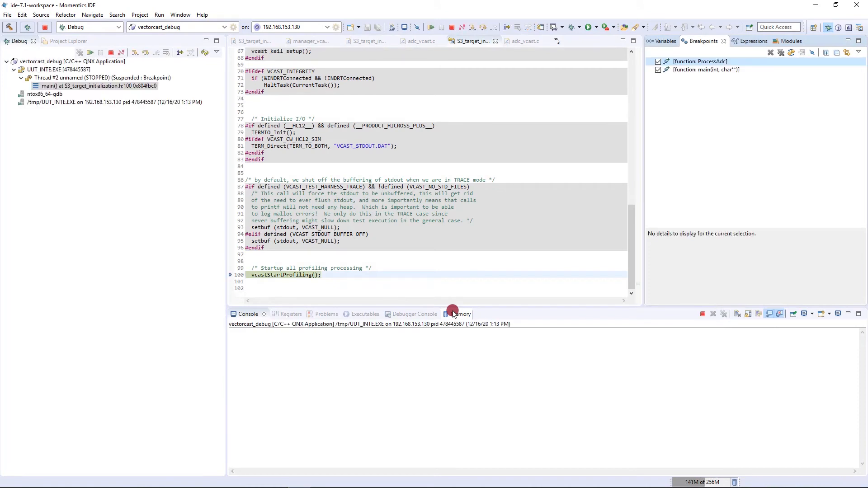
# Step: Select the halted main() frame and check the ProcessAdc function breakpoint
pyautogui.click(61, 87)
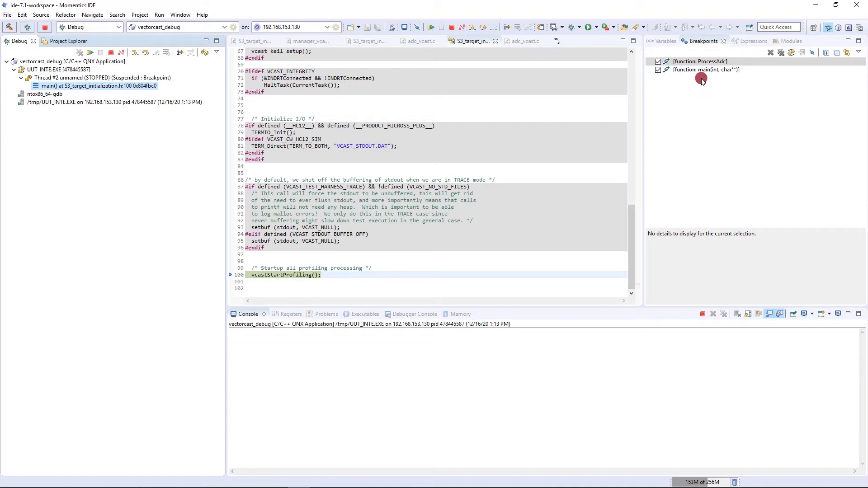
pyautogui.click(706, 62)
pyautogui.click(704, 63)
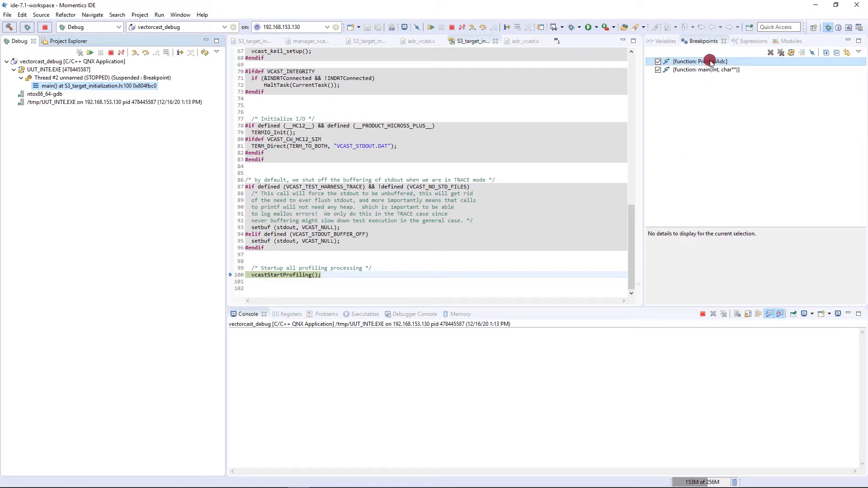
# Step: Resume to the ProcessAdc breakpoint and inspect the iAdcAvg declaration on line 56
pyautogui.click(91, 52)
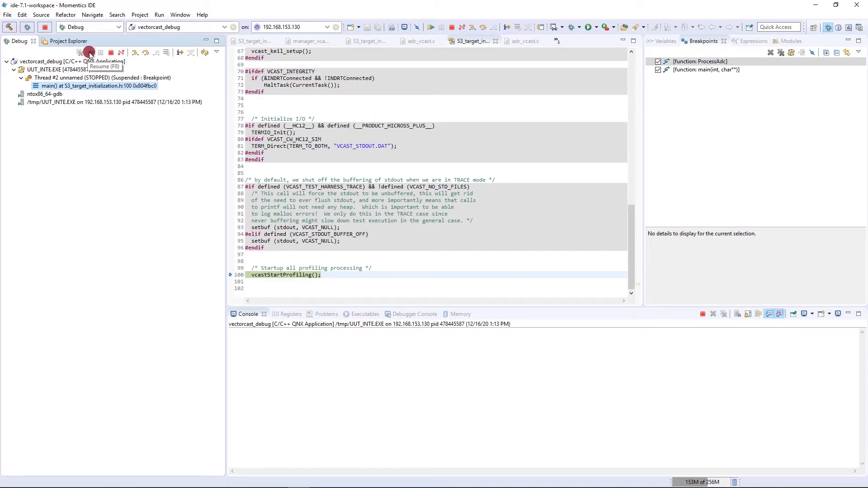
pyautogui.scroll(3, 518, 206)
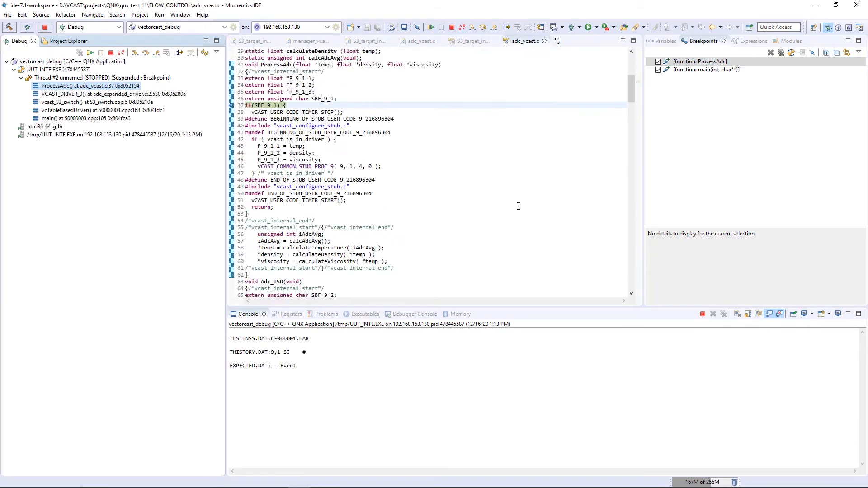
pyautogui.doubleClick(281, 64)
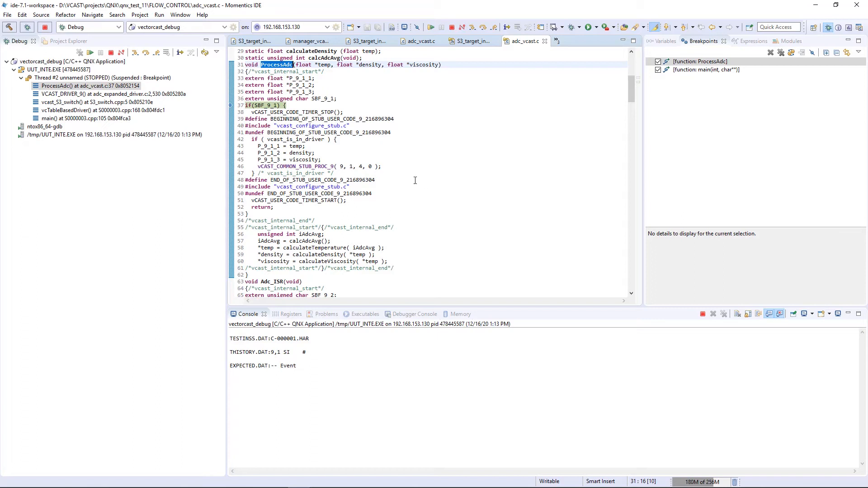
pyautogui.scroll(-1, 427, 195)
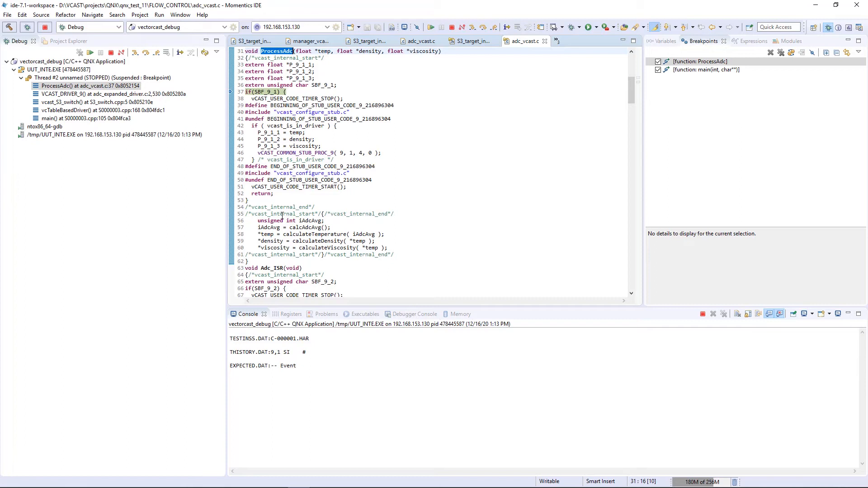
pyautogui.moveTo(246, 221); pyautogui.dragTo(327, 222)
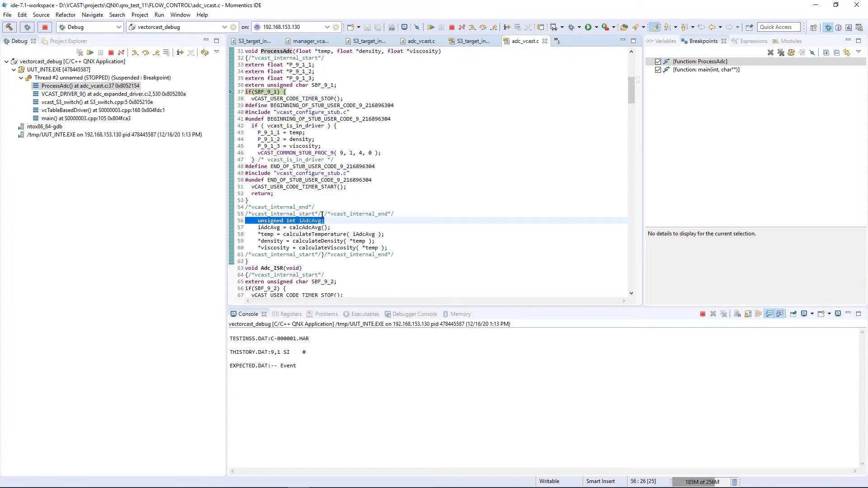
pyautogui.click(322, 214)
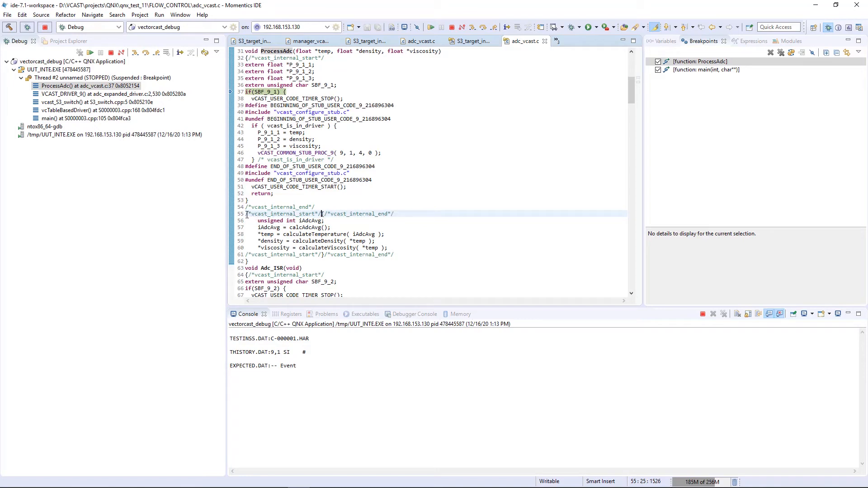
# Step: Review the instrumentation comments on lines 55 and 61, then resume to the breakpoint inside ProcessAdc
pyautogui.moveTo(246, 215); pyautogui.dragTo(401, 214)
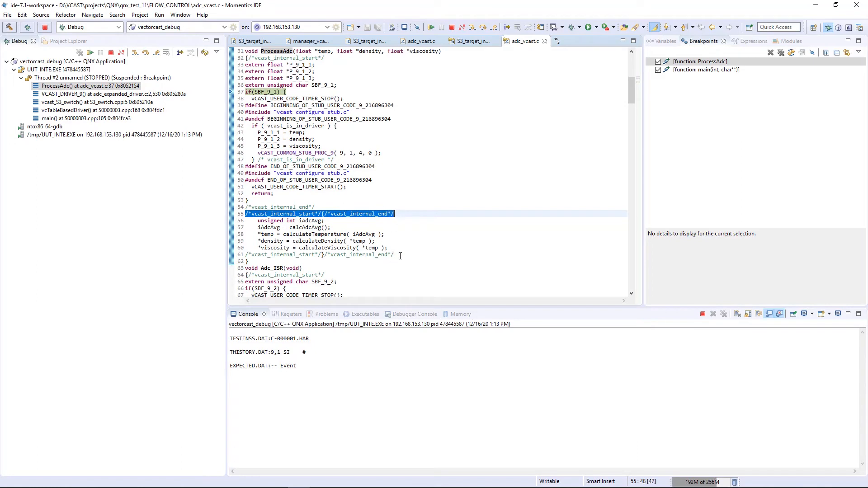
pyautogui.moveTo(400, 256); pyautogui.dragTo(246, 255)
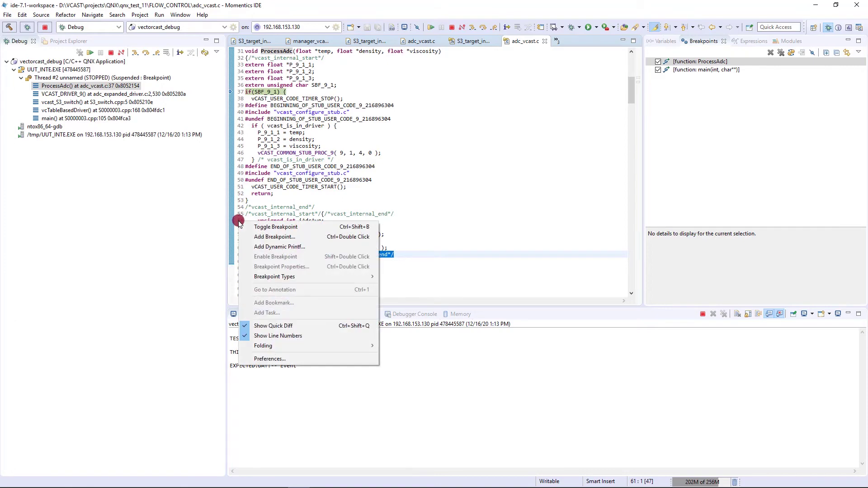
pyautogui.click(89, 53)
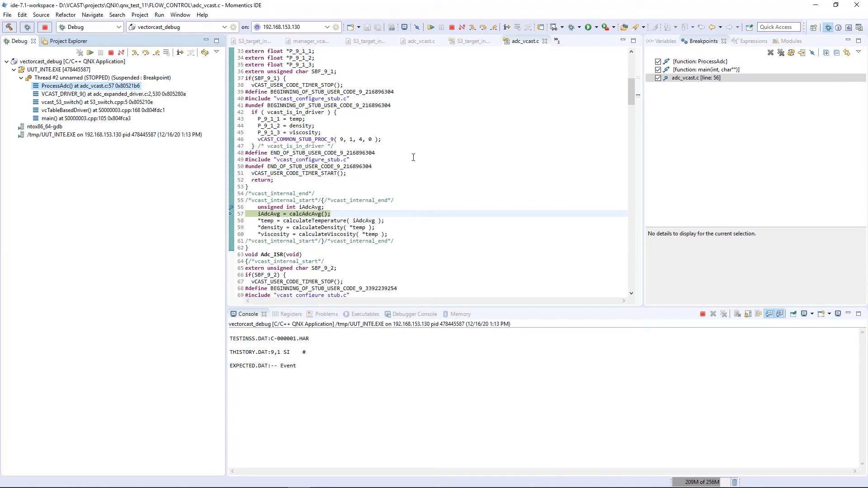
# Step: Step into calcAdcAvg and walk the caller frames up to VCAST_DRIVER_9's ProcessAdc call
pyautogui.click(472, 27)
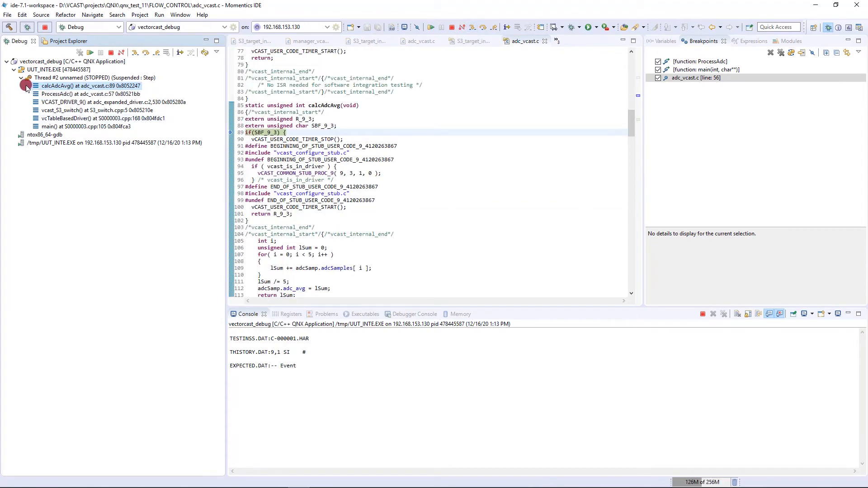
pyautogui.click(61, 127)
pyautogui.click(65, 119)
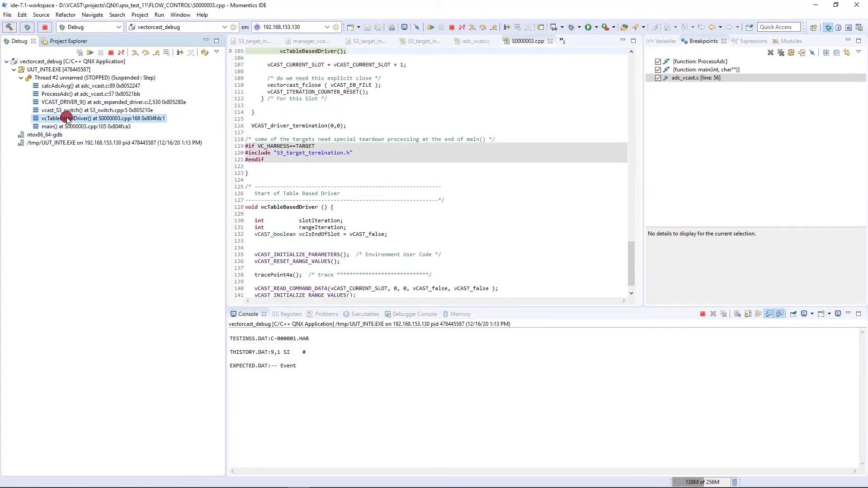
pyautogui.click(64, 111)
pyautogui.click(68, 102)
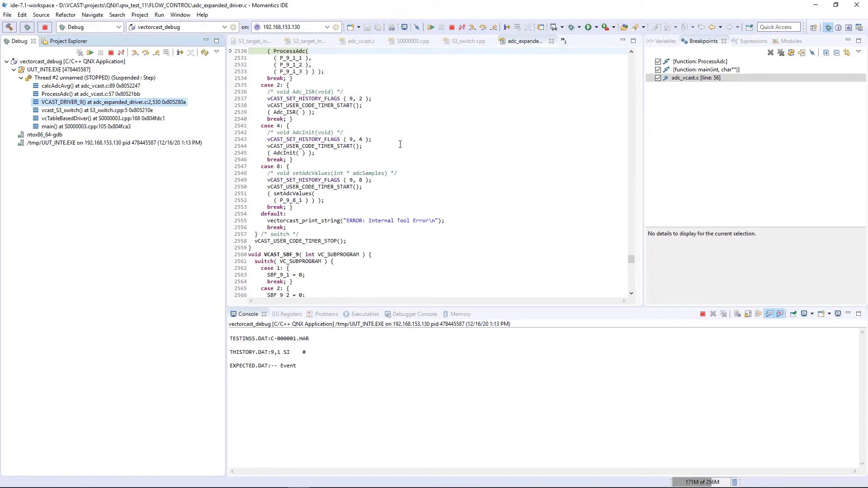
pyautogui.scroll(3, 400, 144)
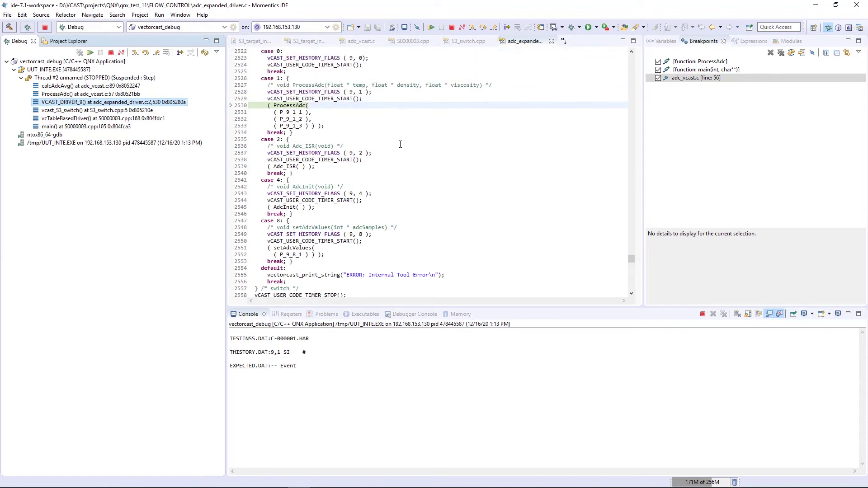
pyautogui.doubleClick(291, 105)
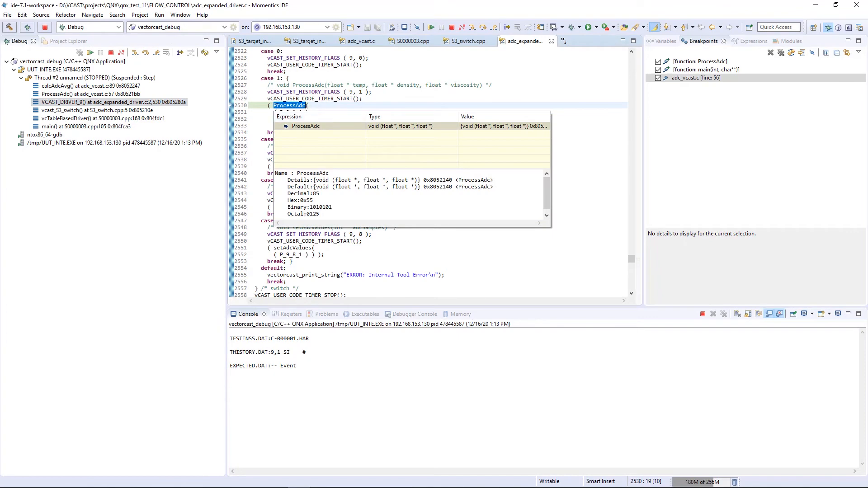
# Step: Check the calcAdcAvg call on line 57, return to the calcAdcAvg frame and review the console output
pyautogui.click(74, 94)
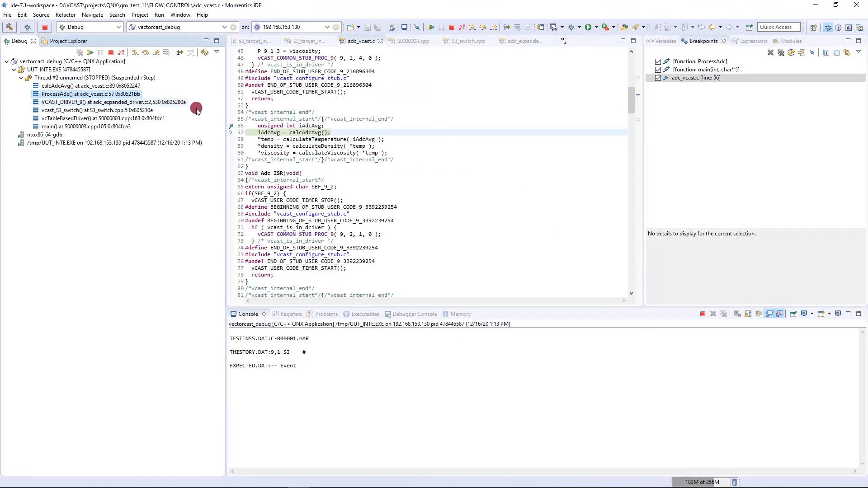
pyautogui.click(305, 132)
pyautogui.doubleClick(305, 133)
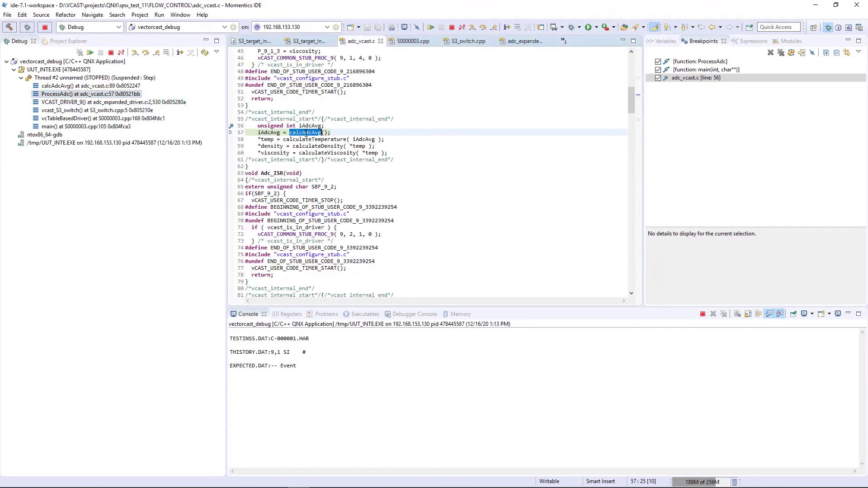
pyautogui.click(59, 87)
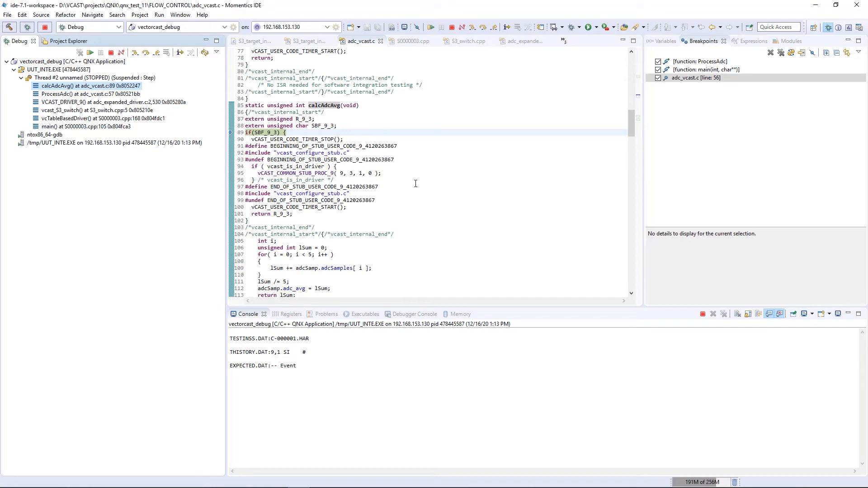
pyautogui.moveTo(309, 367); pyautogui.dragTo(275, 343)
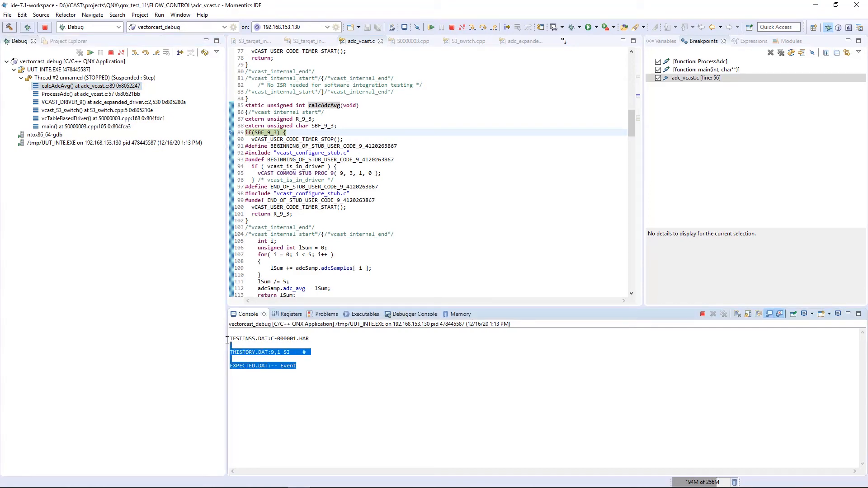
pyautogui.click(378, 375)
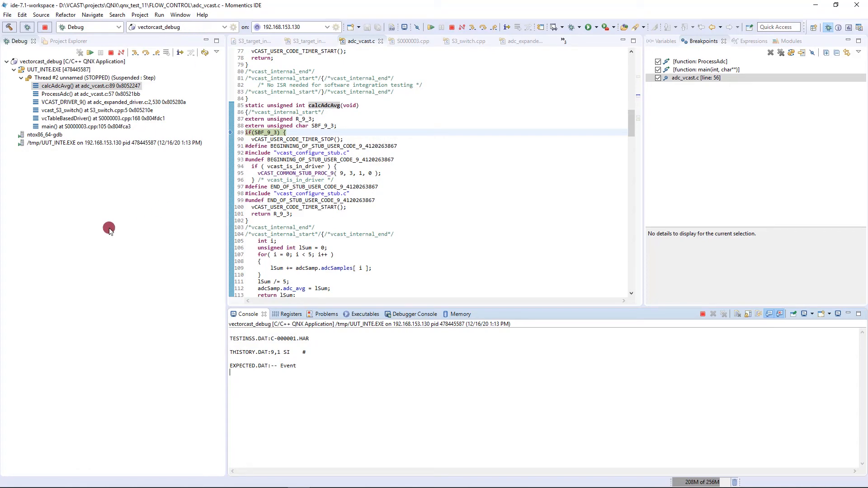
# Step: Terminate the debug session and remove all breakpoints
pyautogui.click(111, 52)
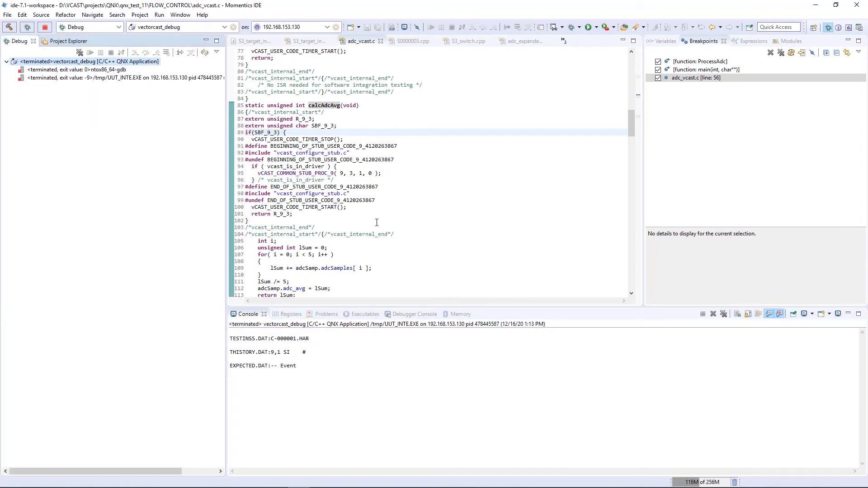
pyautogui.click(710, 78)
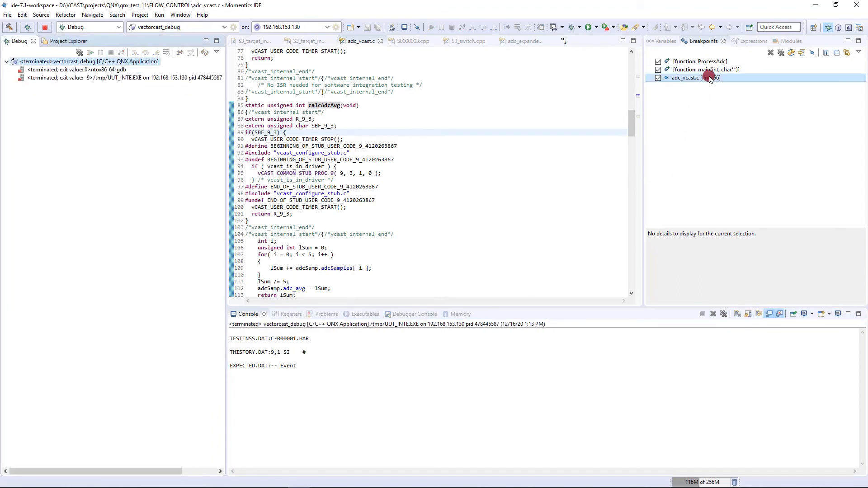
pyautogui.rightClick(709, 128)
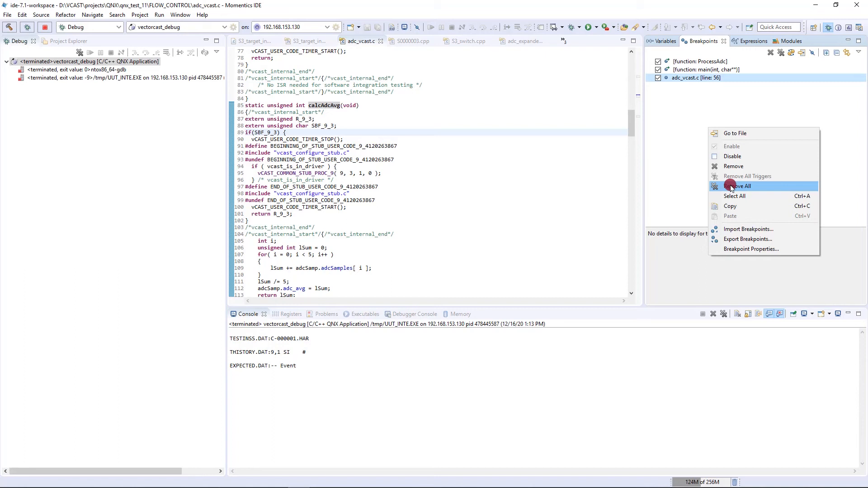
pyautogui.click(731, 186)
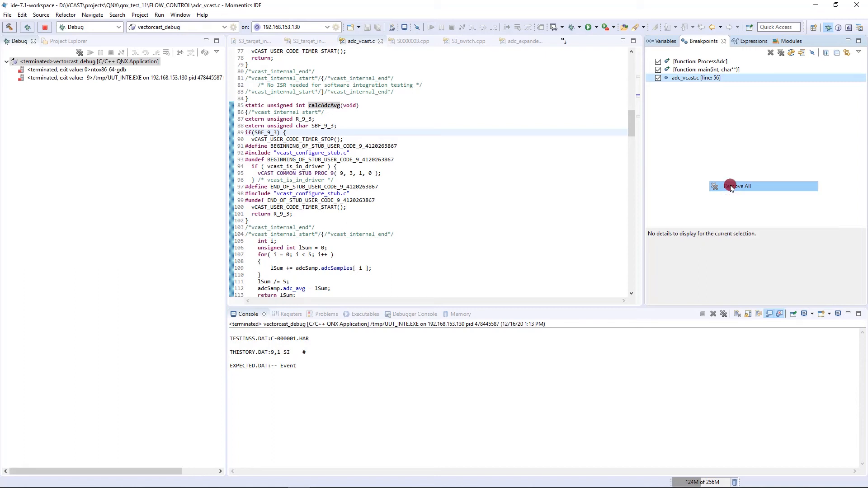
pyautogui.click(474, 255)
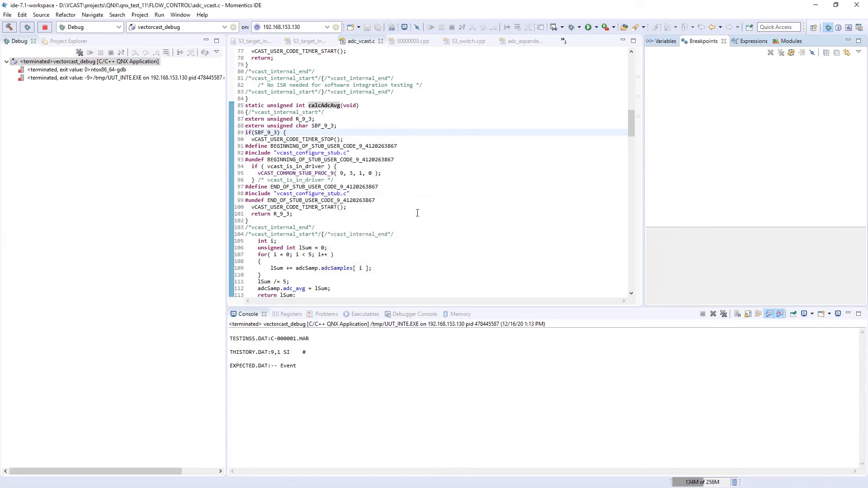
# Step: Select the terminated vectorcast_debug launch and exit the Momentics IDE
pyautogui.click(73, 62)
pyautogui.click(82, 111)
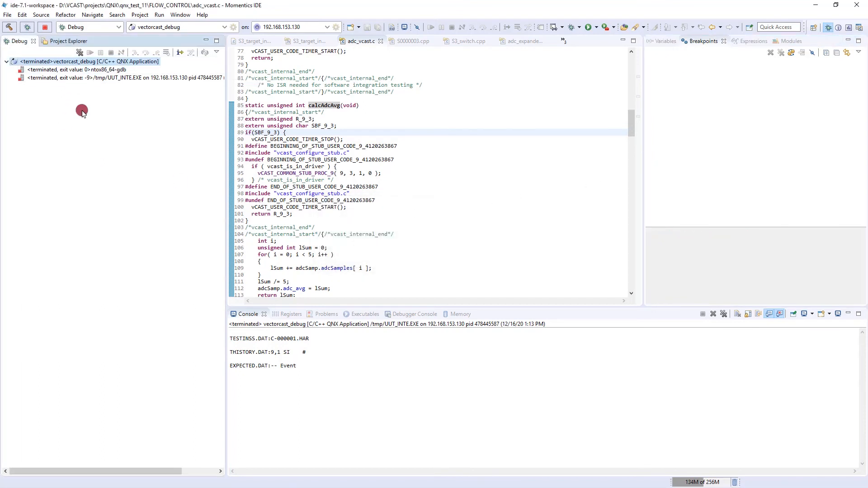
pyautogui.click(860, 6)
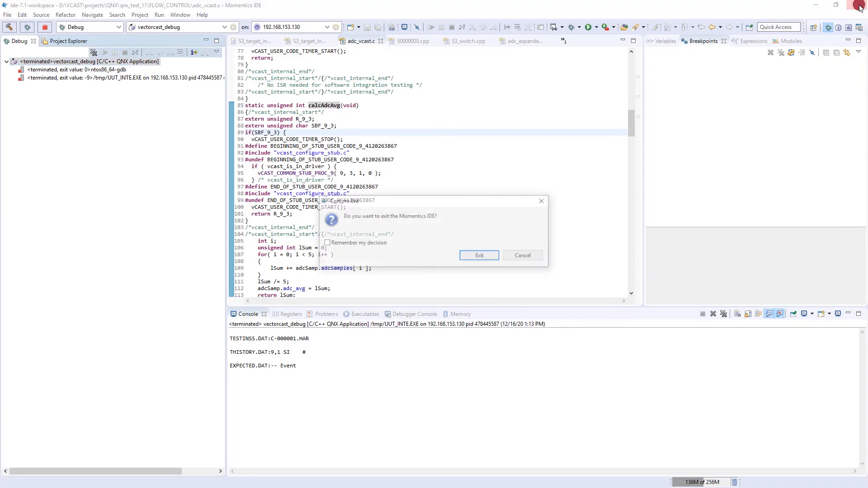
pyautogui.click(487, 257)
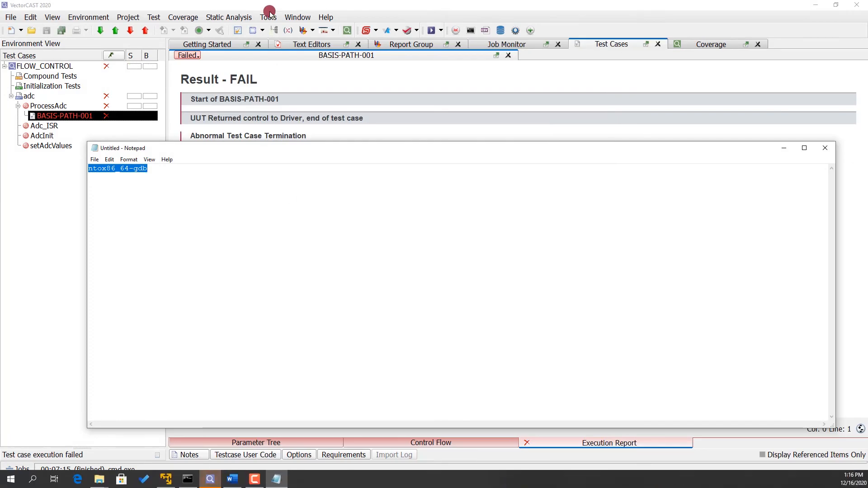
# Step: Insert basis path test cases for the setAdcValues subprogram
pyautogui.click(270, 7)
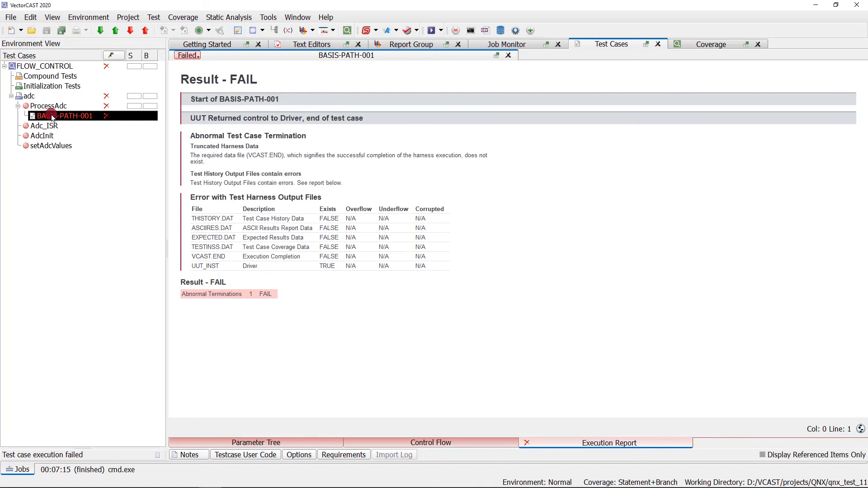
pyautogui.click(46, 145)
pyautogui.rightClick(46, 146)
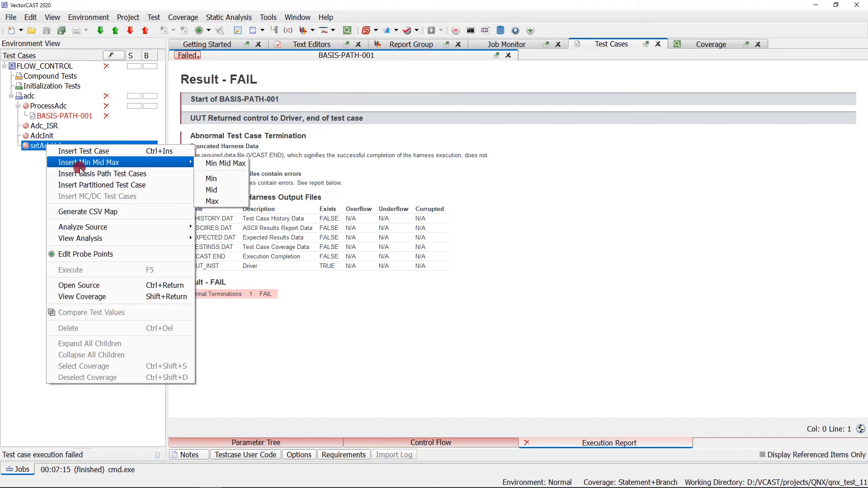
pyautogui.click(102, 173)
# Step: Execute BASIS-PATH-001-PARTIAL under debug with coverage
pyautogui.click(72, 157)
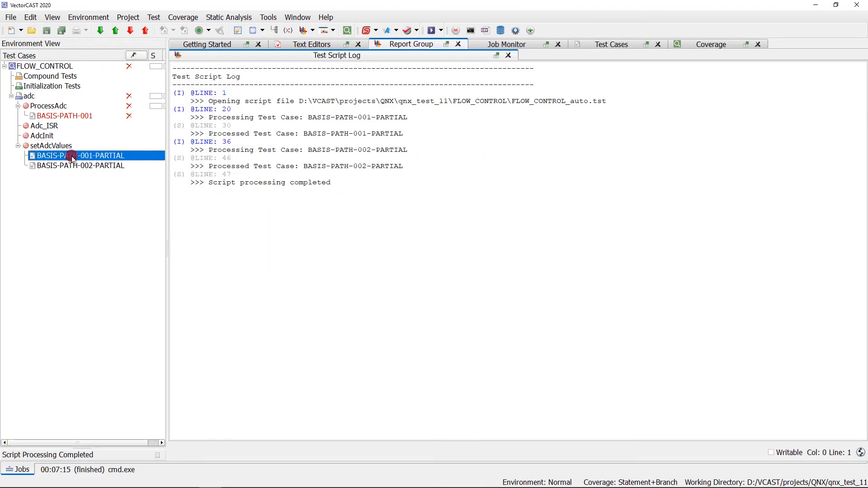
pyautogui.rightClick(72, 157)
pyautogui.moveTo(115, 197)
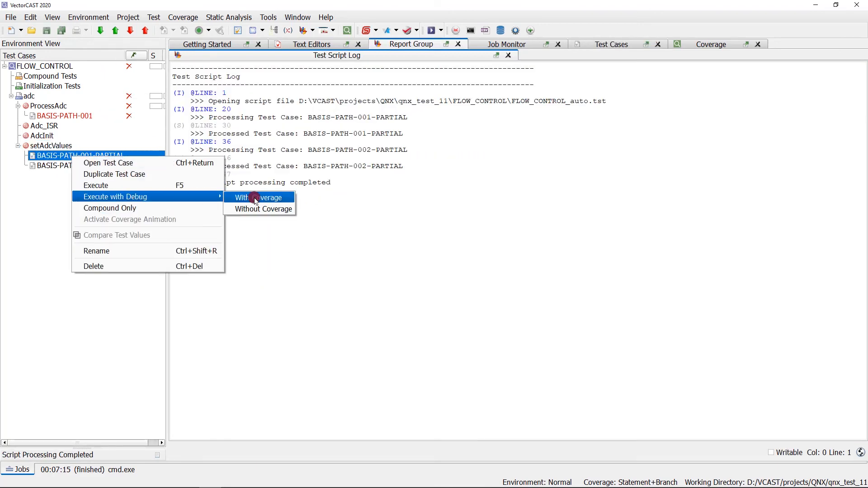
pyautogui.click(255, 199)
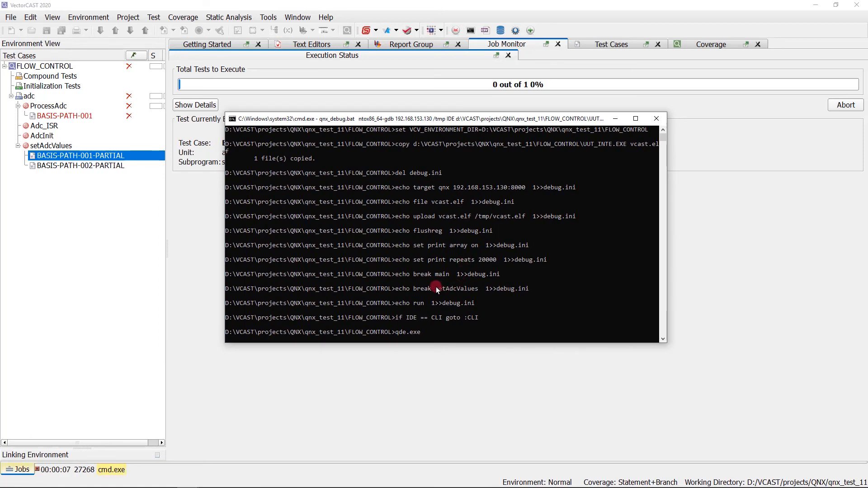
# Step: Copy the setAdcValues name from the script output and launch the Momentics IDE workspace
pyautogui.moveTo(436, 288); pyautogui.dragTo(477, 289)
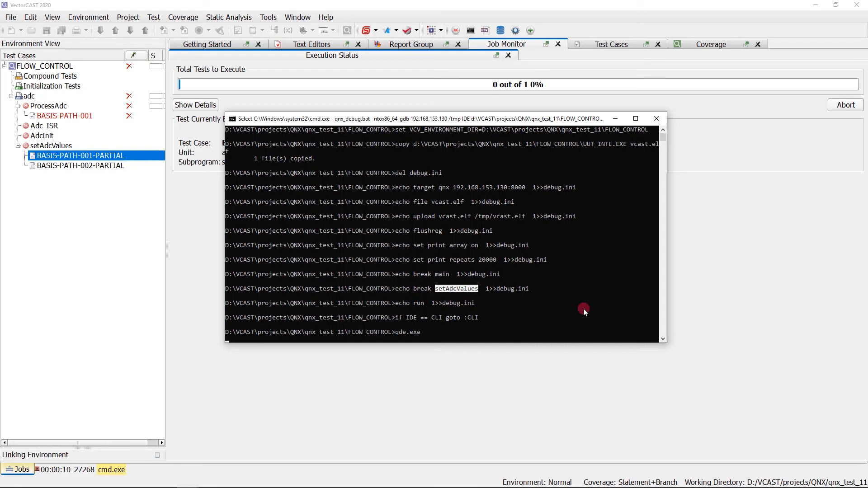
pyautogui.press('Return')
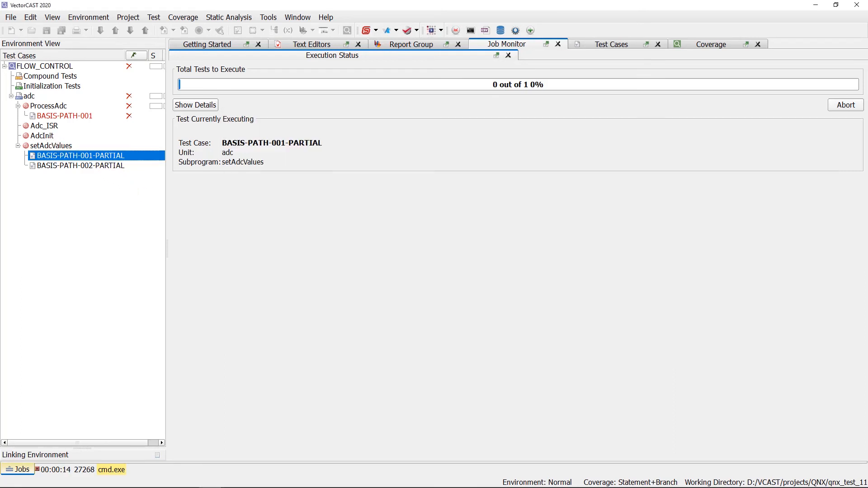
pyautogui.click(385, 251)
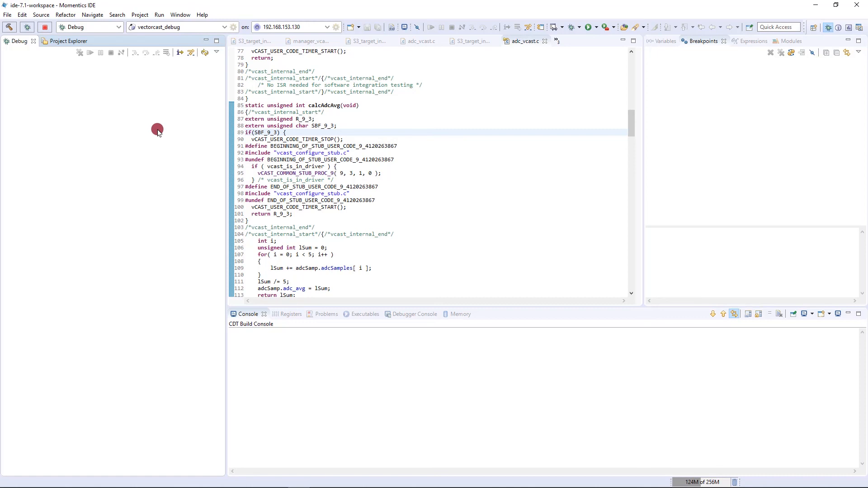
# Step: Run vectorcast_debug and resume past main until stopped at setAdcValues, adc_vcast.c line 265
pyautogui.click(27, 28)
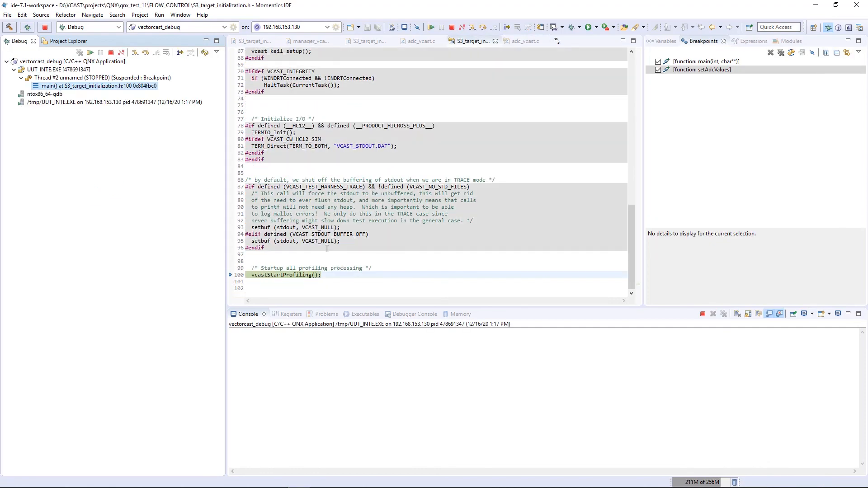
pyautogui.click(91, 54)
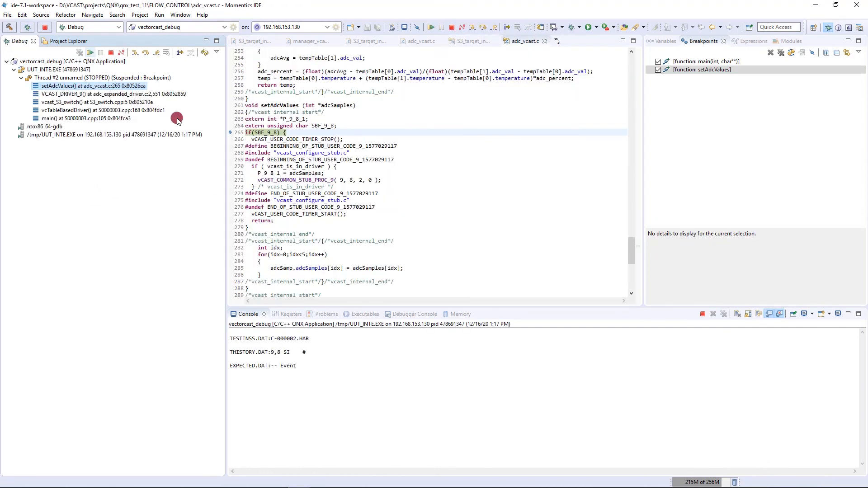
pyautogui.doubleClick(279, 105)
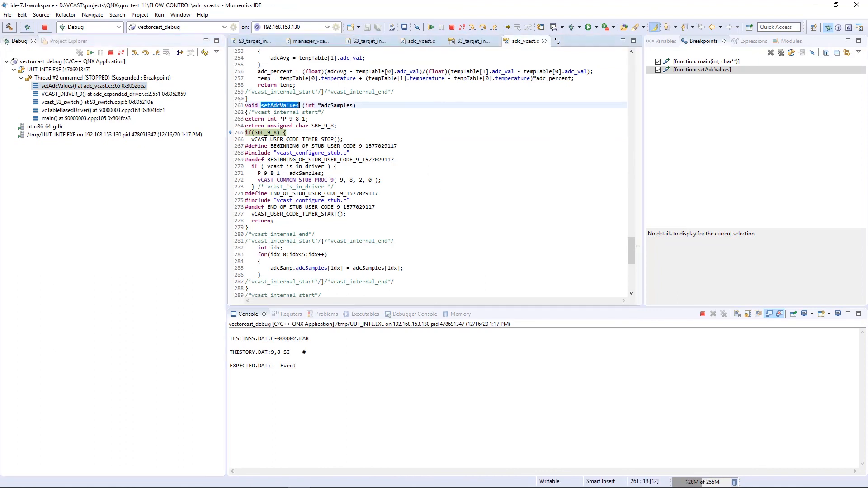